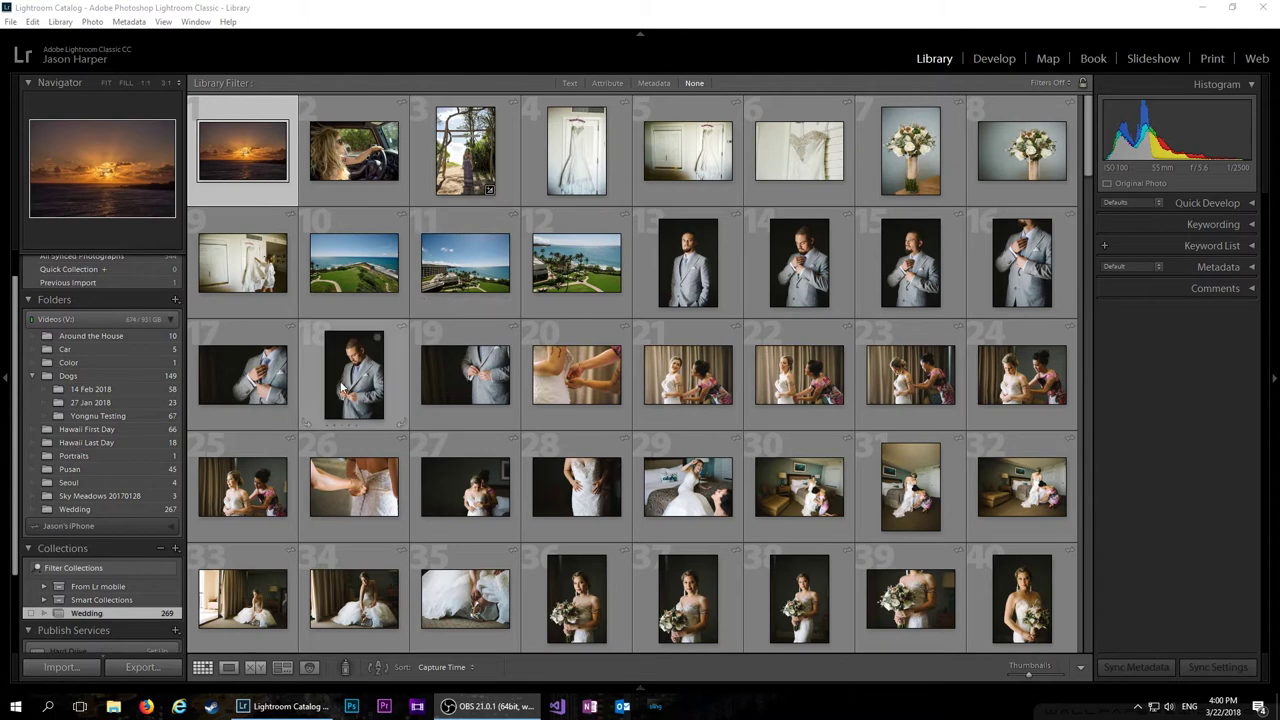
Auto-fill an 84-page Standard Landscape book with the Wedding photos and return to the Book layout
mouse_move(77, 612)
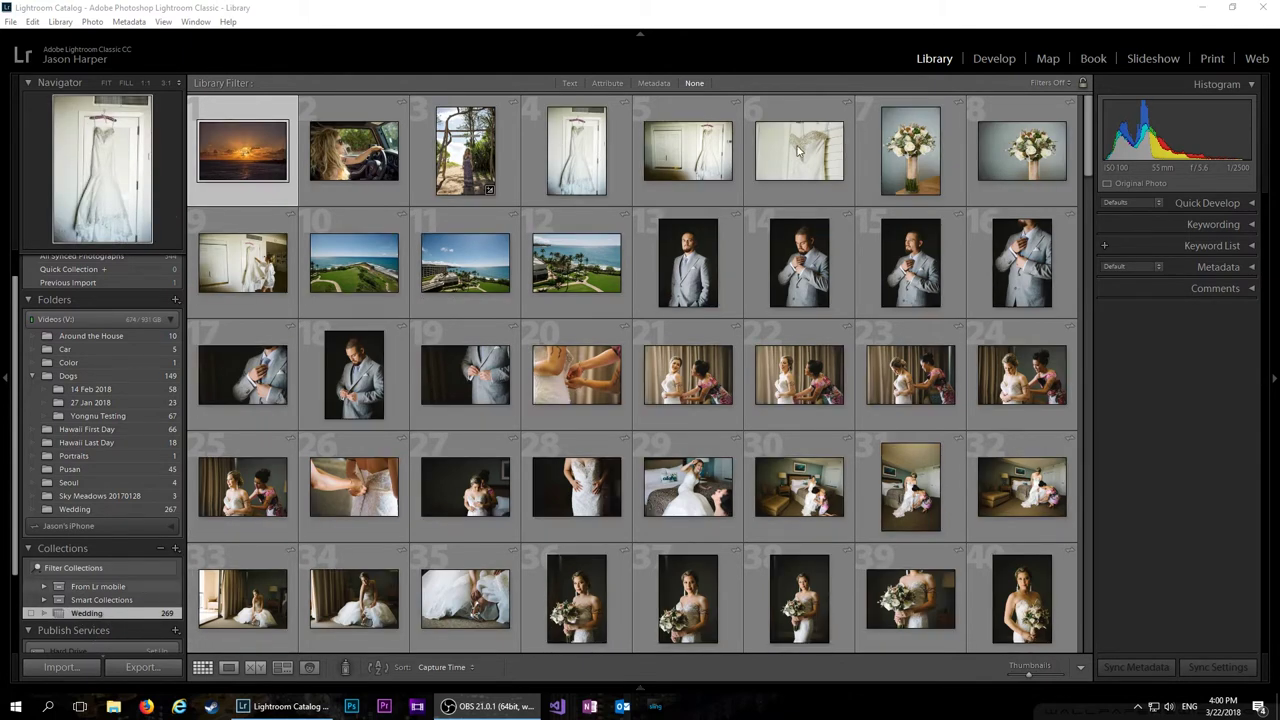
click(1091, 59)
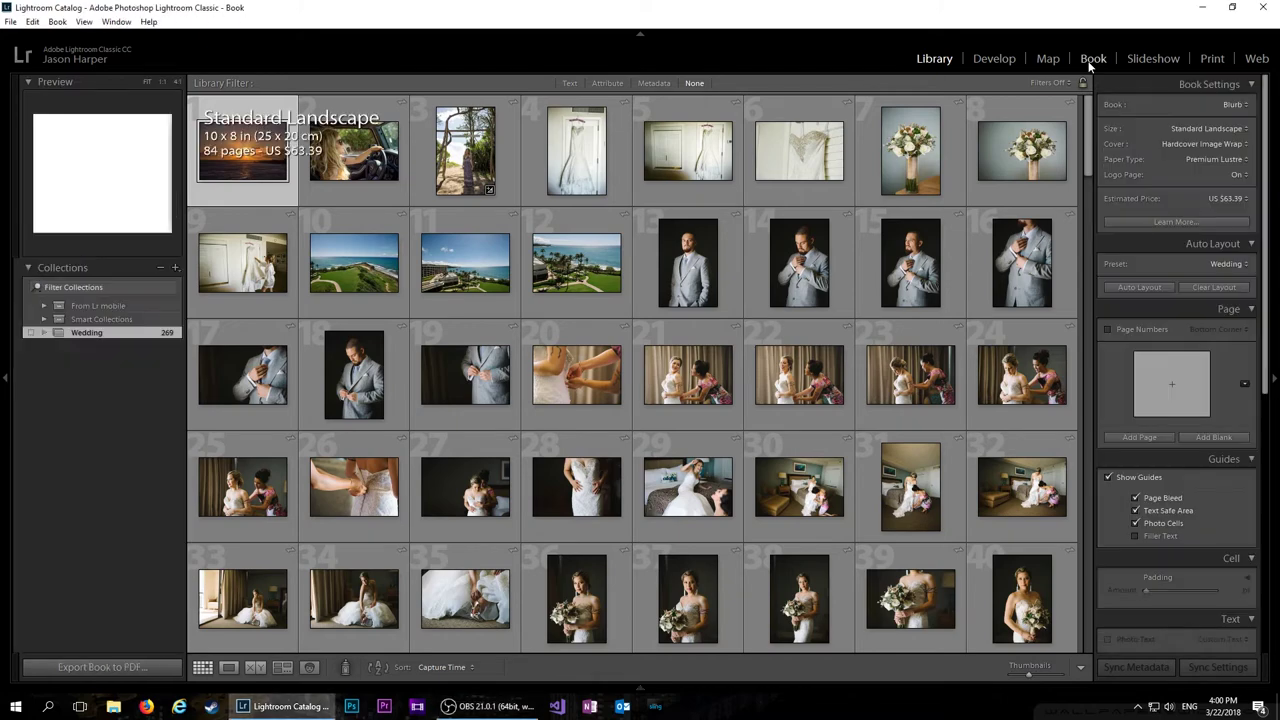
scroll(723, 108, down, 3)
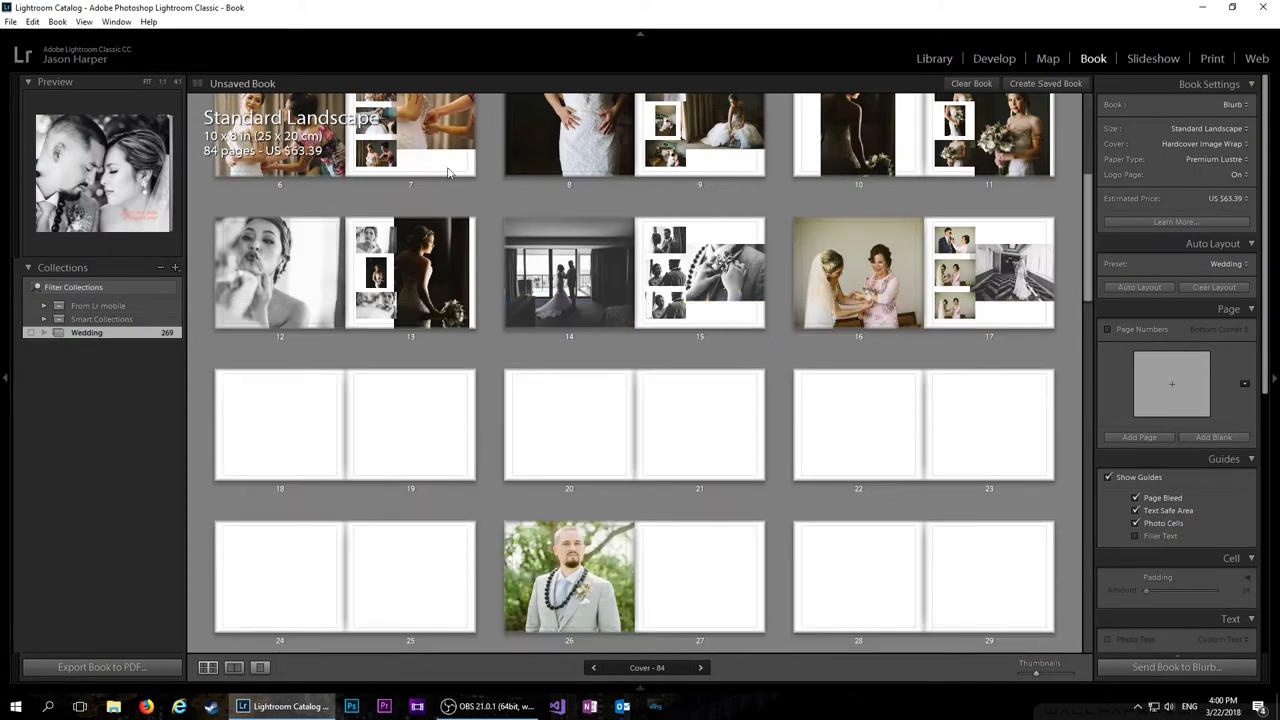
click(1028, 268)
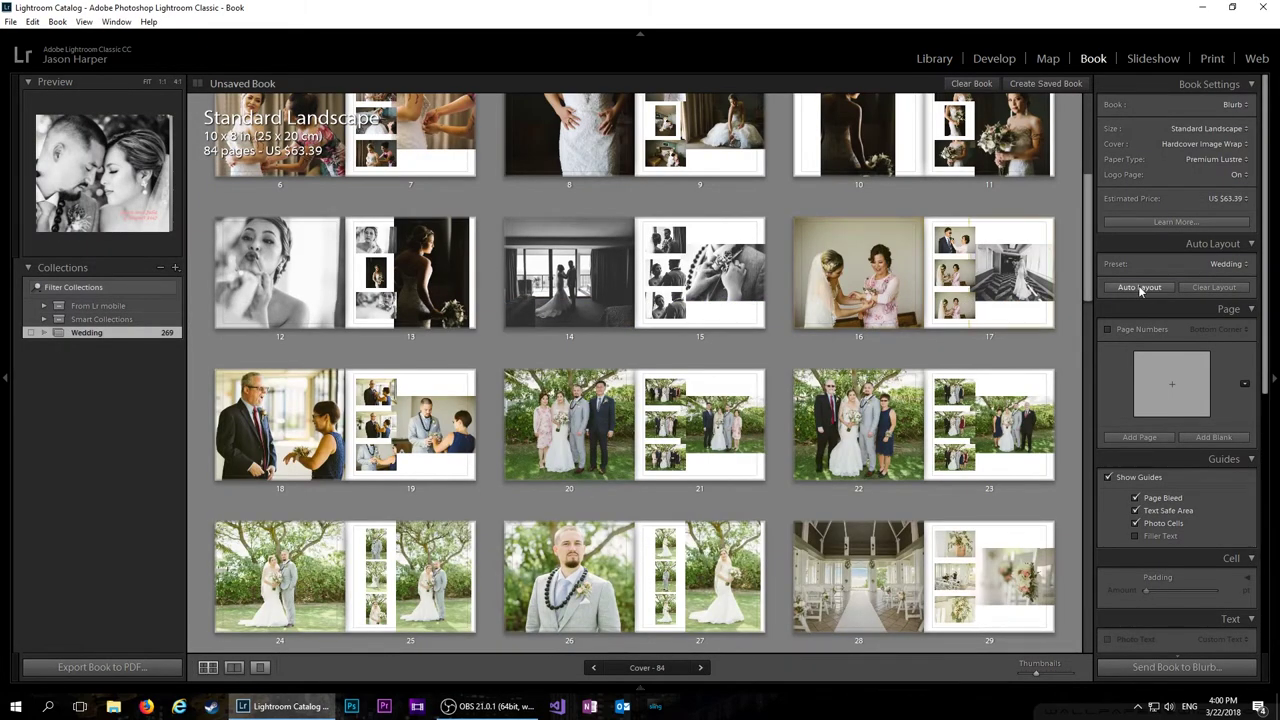
scroll(700, 175, up, 3)
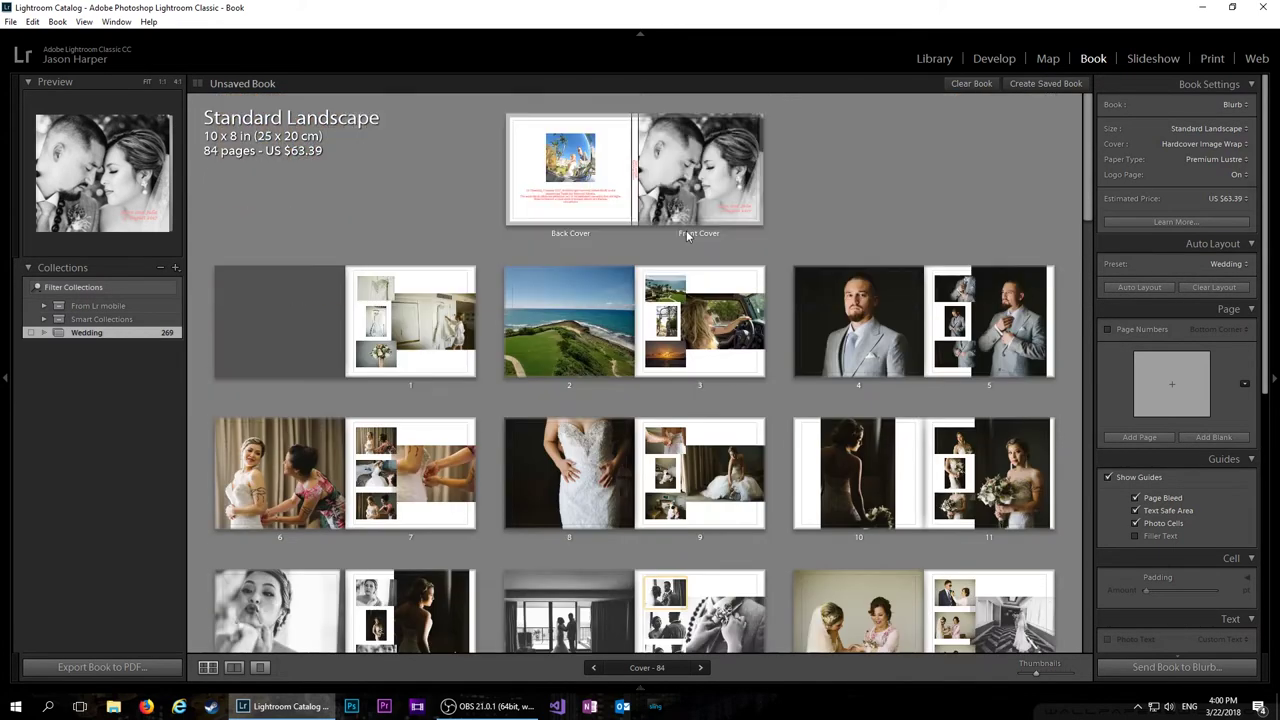
click(933, 58)
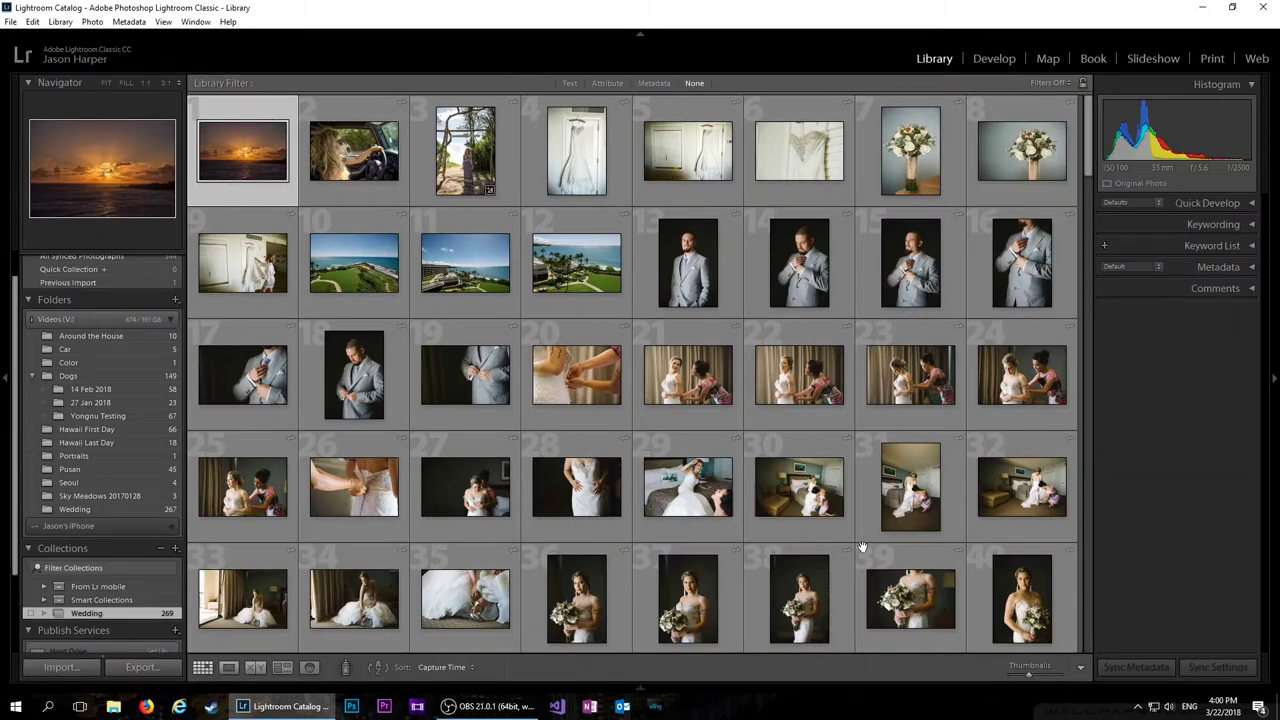
click(1093, 58)
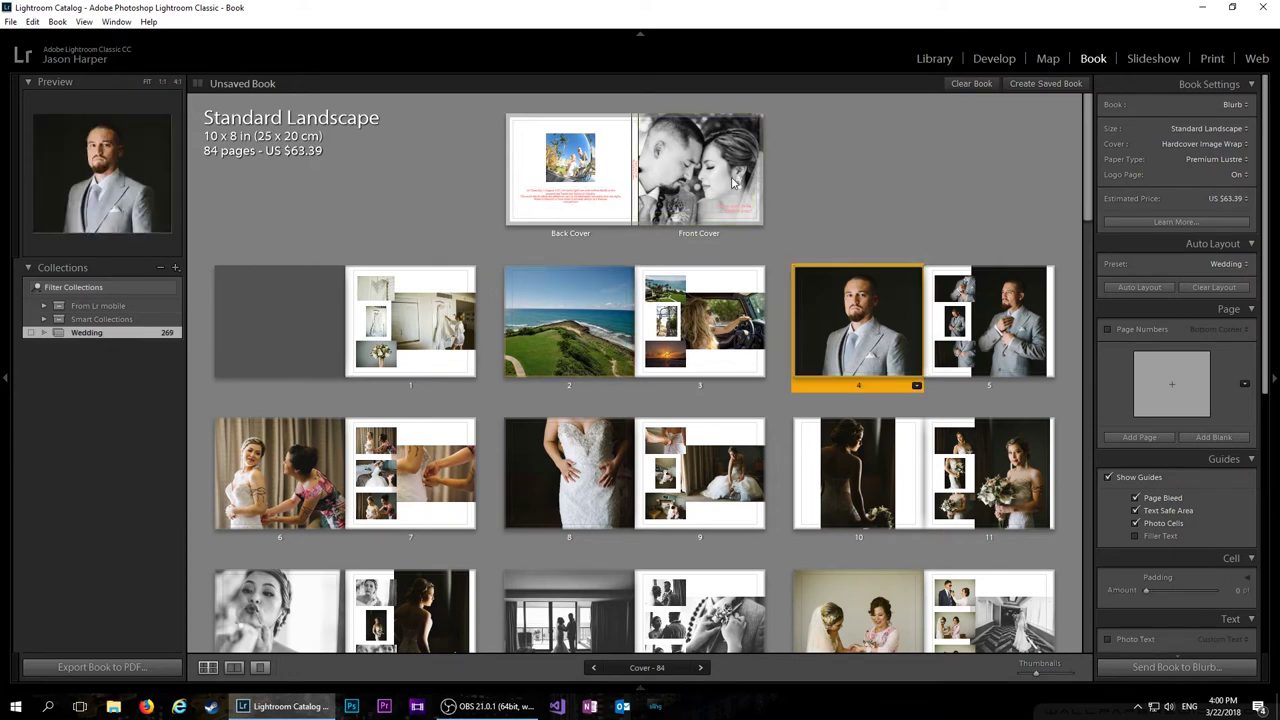
Move the groom's portrait from page 4 to the front cover, putting the couple photo on page 4
key(Delete)
click(679, 165)
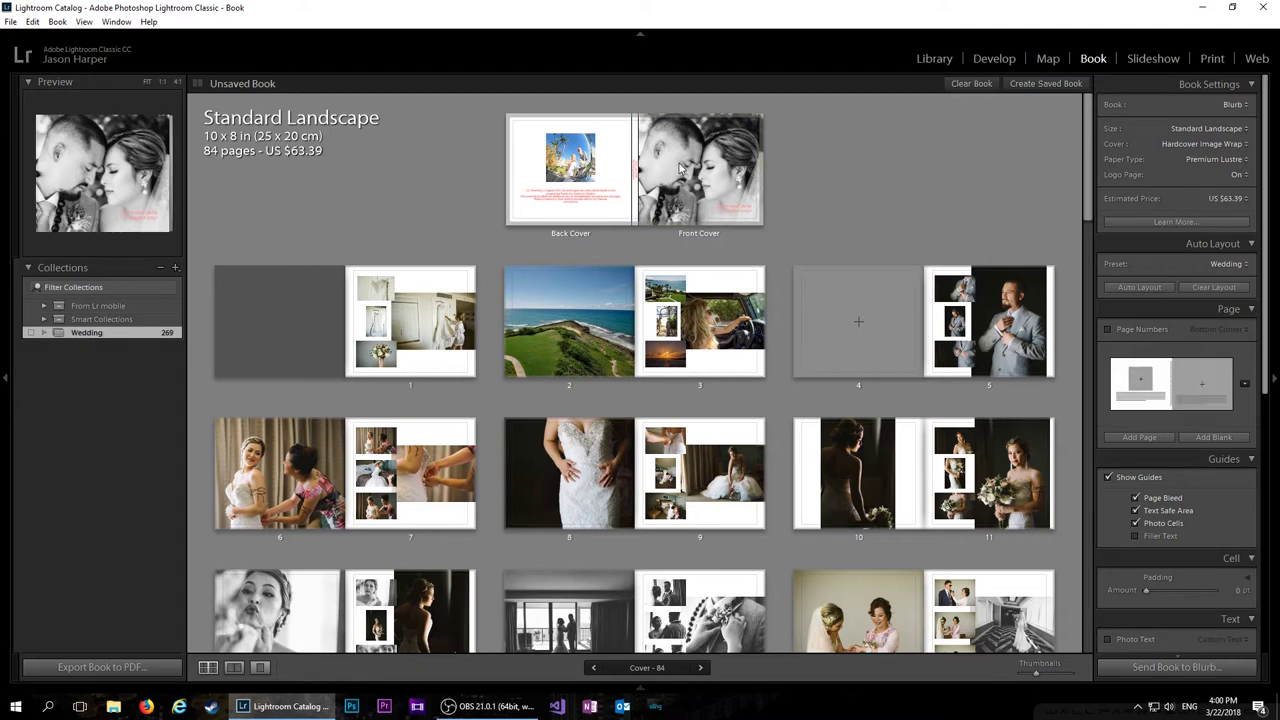
key(ctrl+z)
key(ctrl+z)
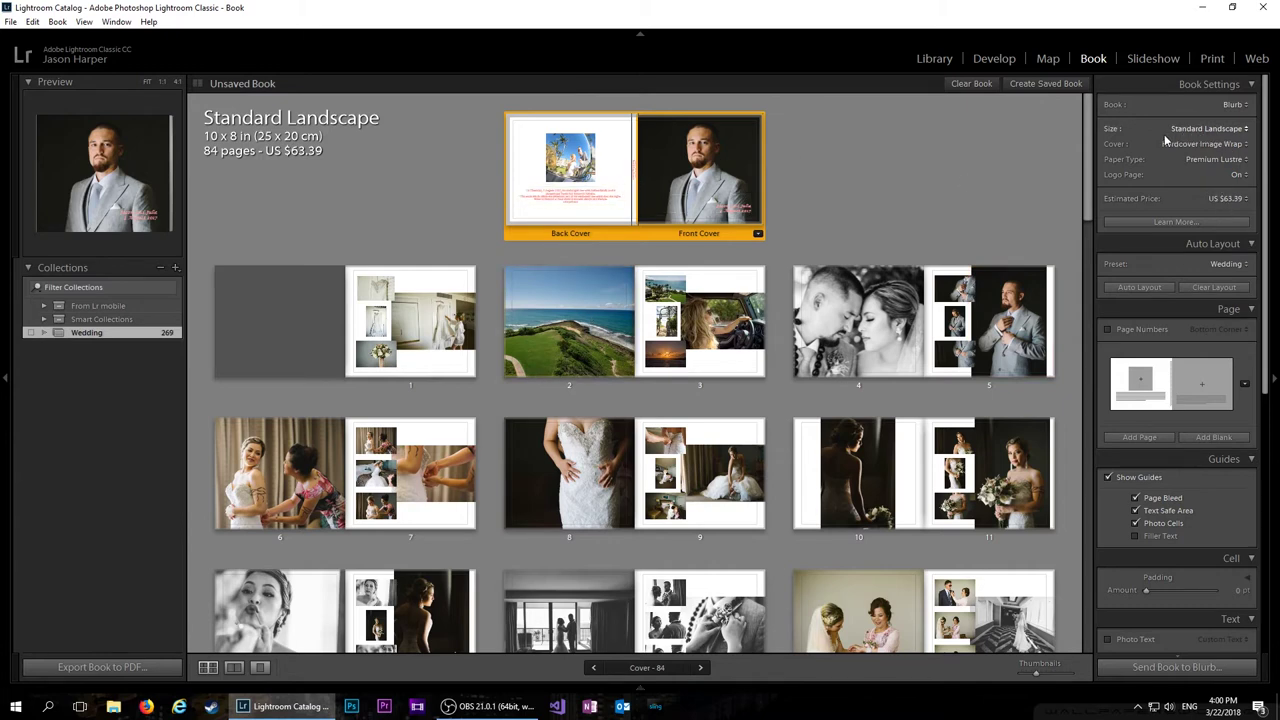
click(1245, 144)
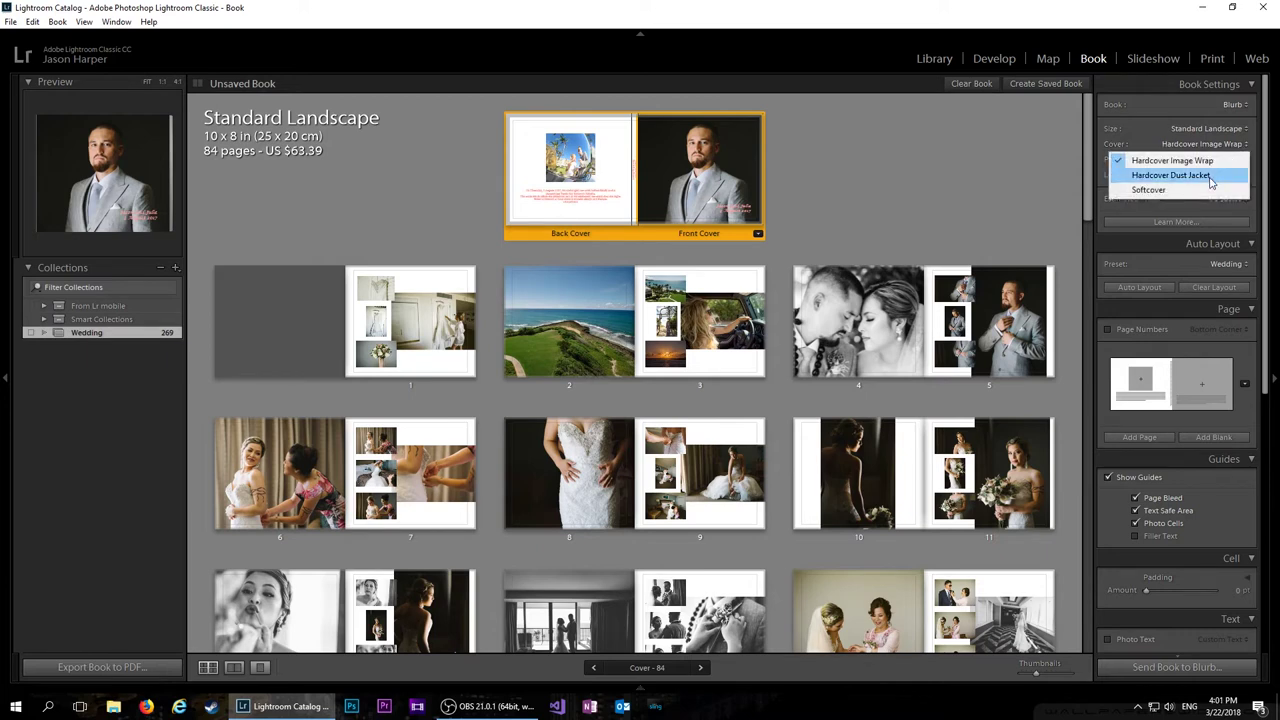
click(782, 156)
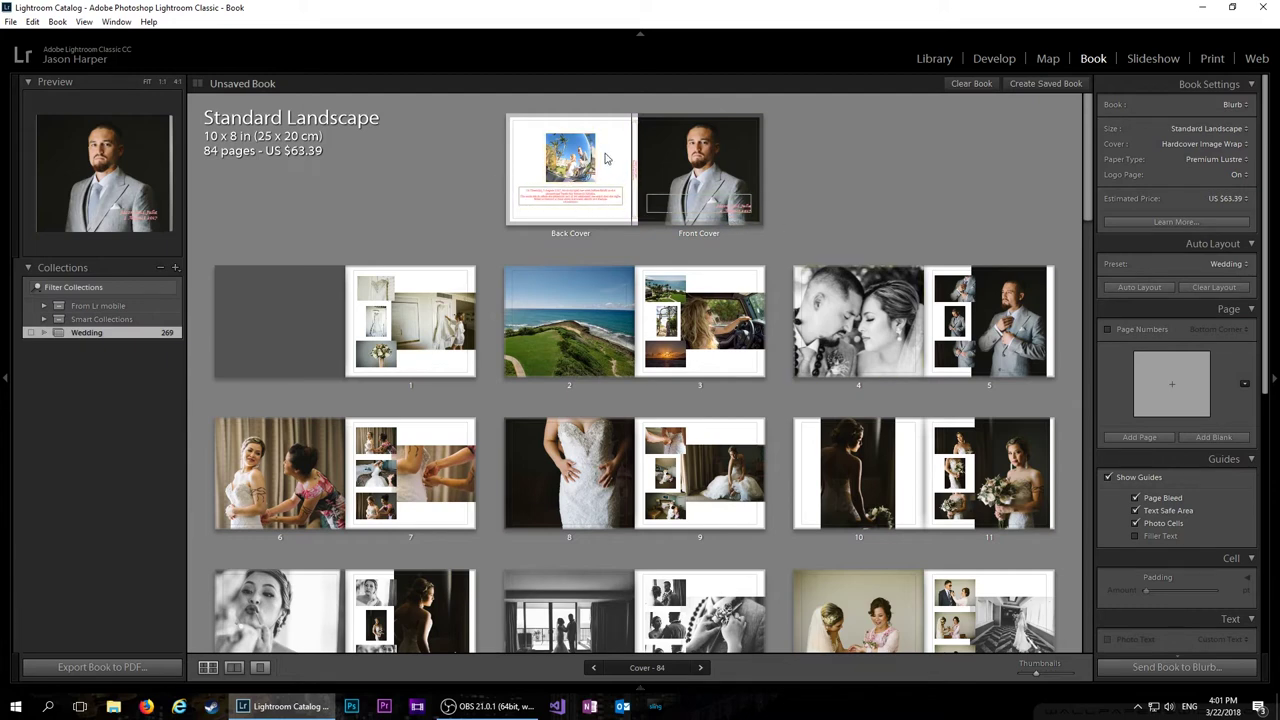
click(583, 174)
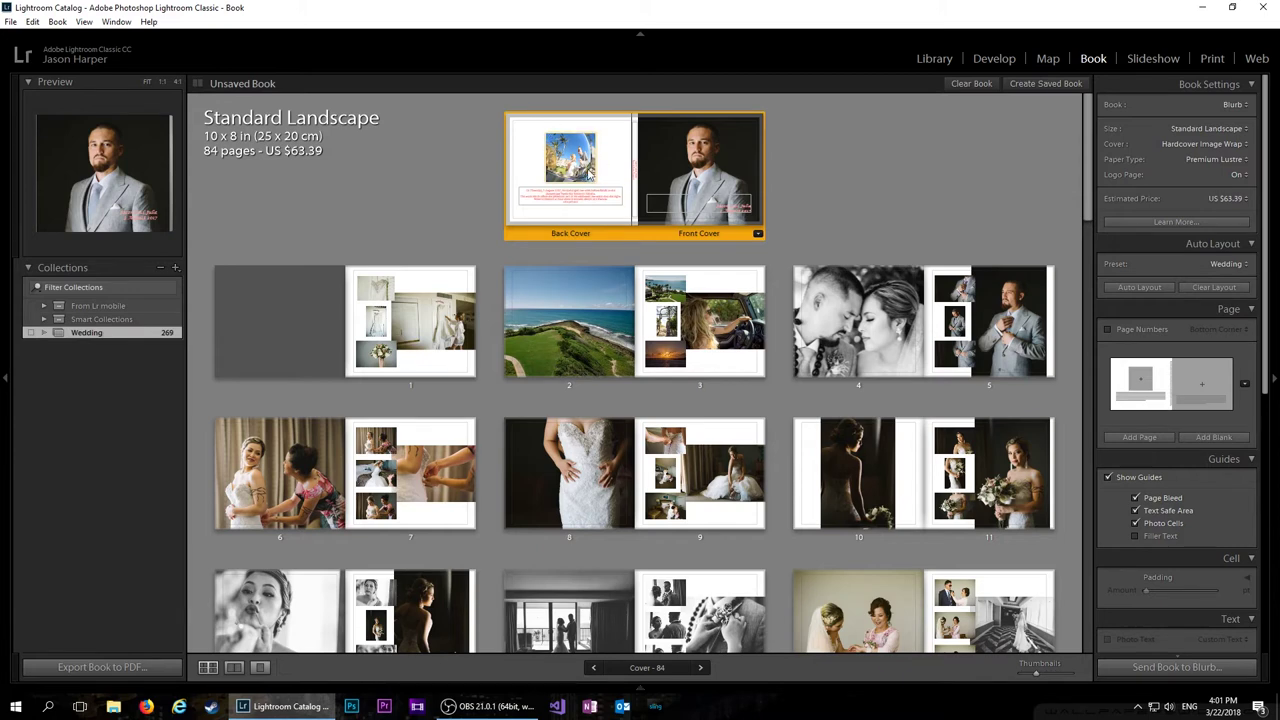
Make the groom's cover photo fill its cell at 11% zoom and drag him higher in the frame
right_click(706, 170)
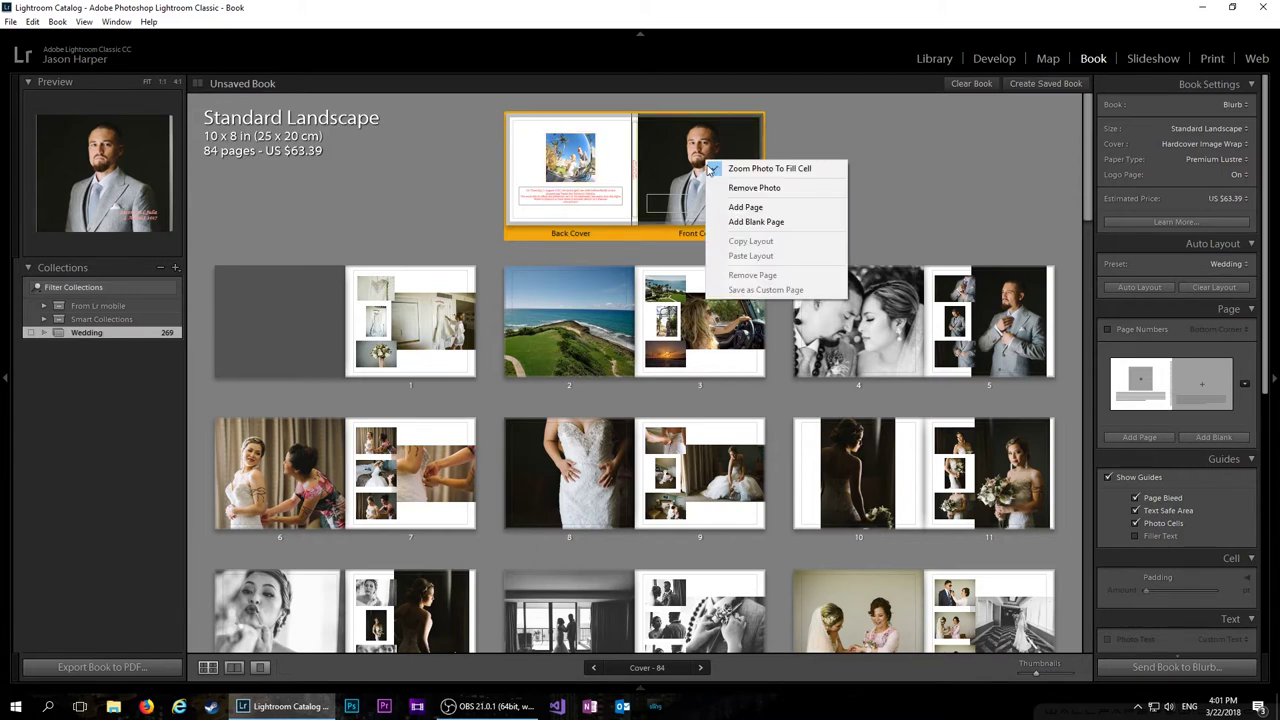
click(732, 170)
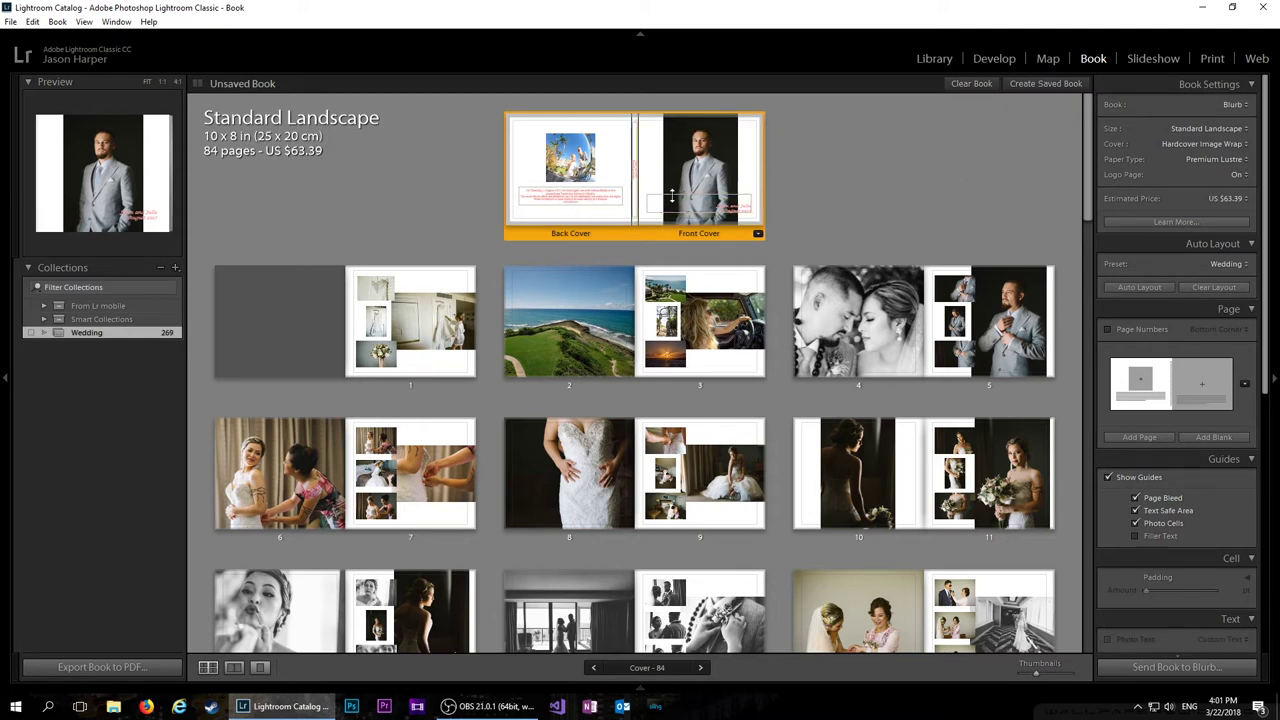
right_click(709, 152)
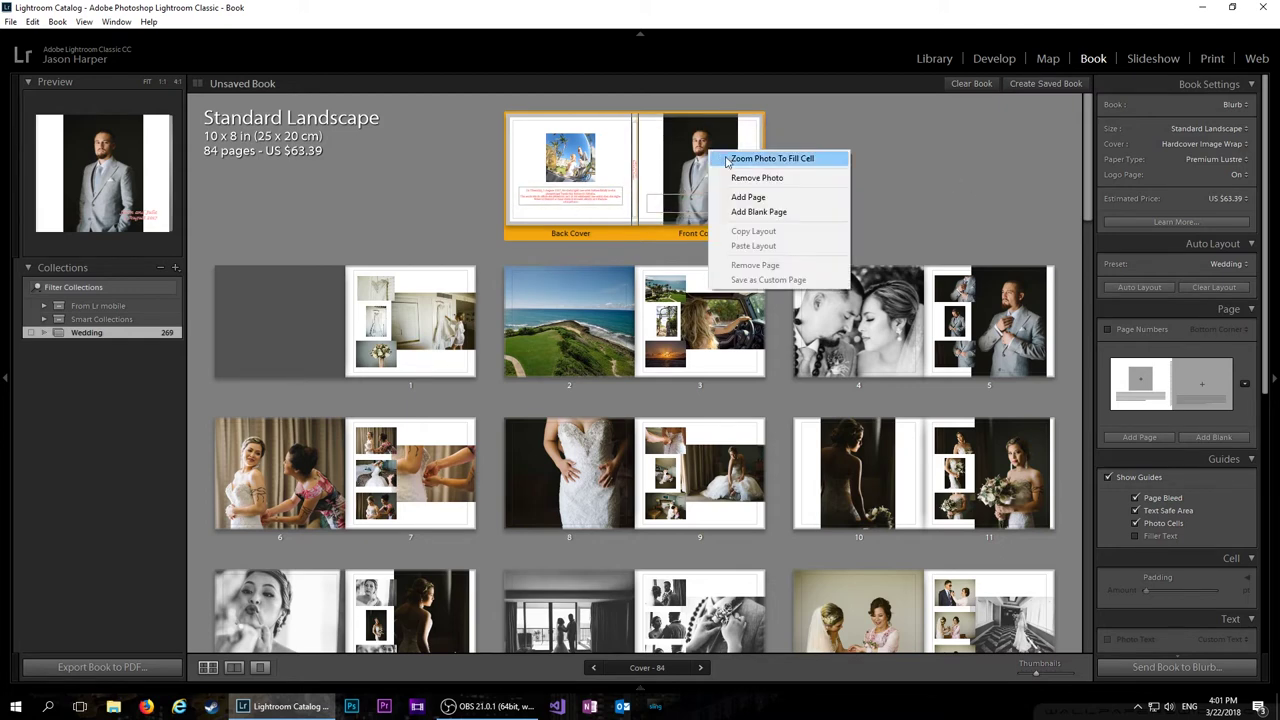
click(765, 158)
click(720, 168)
mouse_move(720, 168)
mouse_down()
mouse_move(699, 150)
mouse_move(697, 170)
mouse_move(736, 177)
mouse_up()
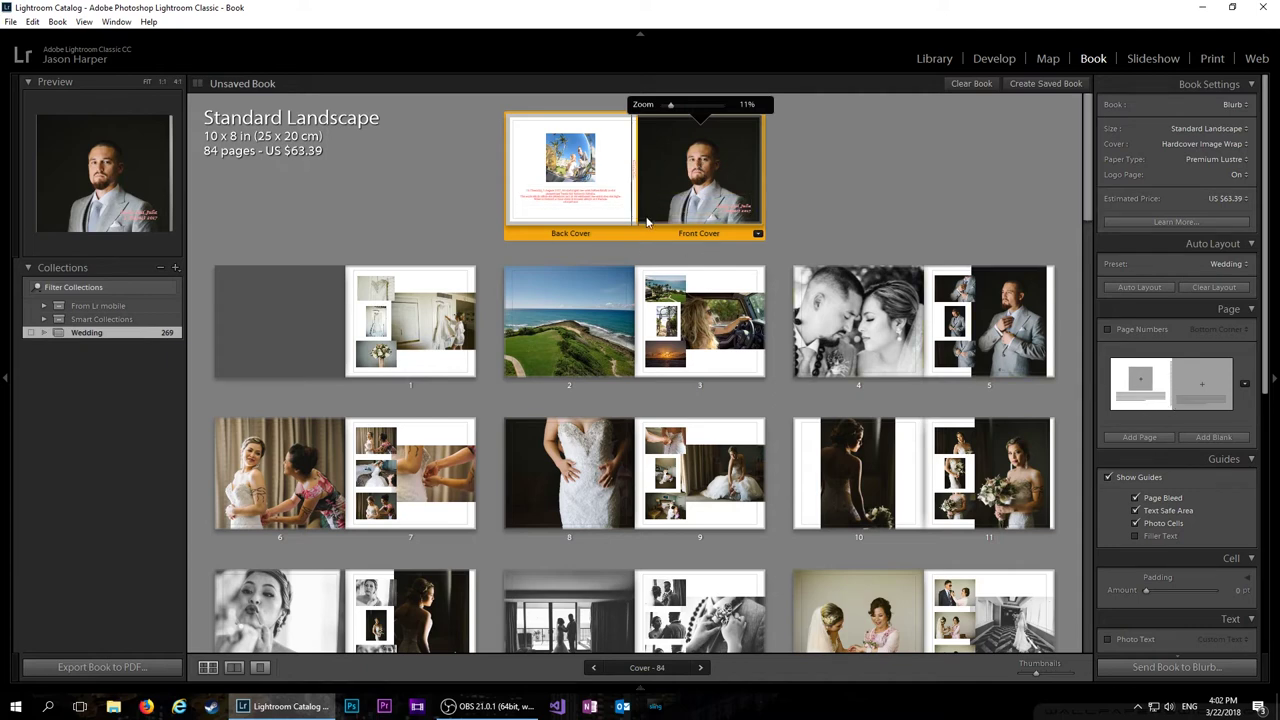
Try grid and small-photo cover layouts, then settle on full-height photos beside a text column
click(757, 233)
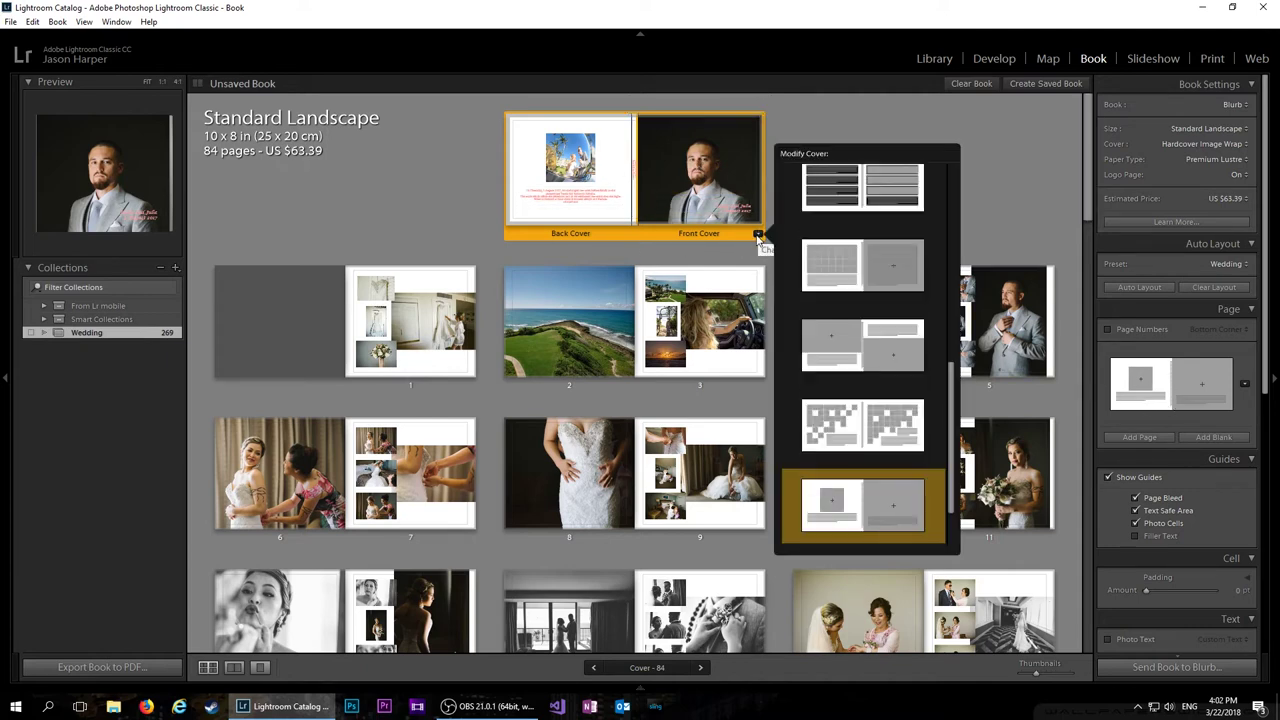
click(878, 271)
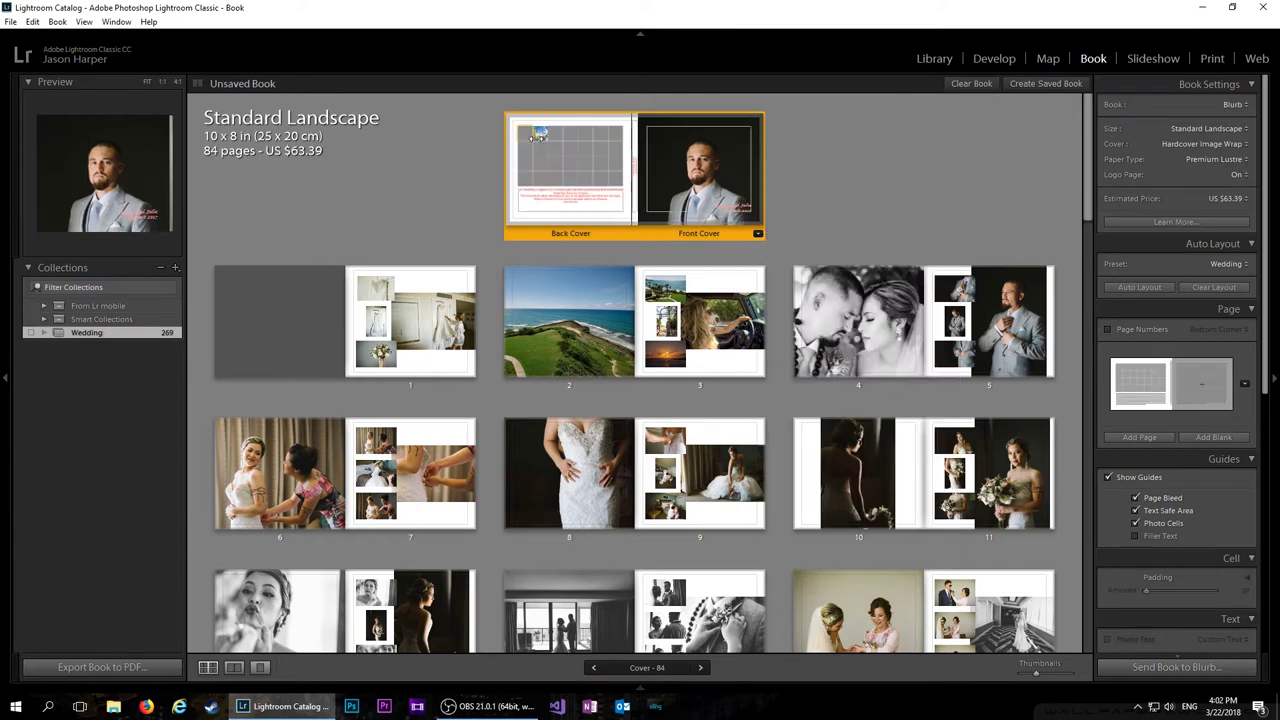
click(758, 234)
click(827, 267)
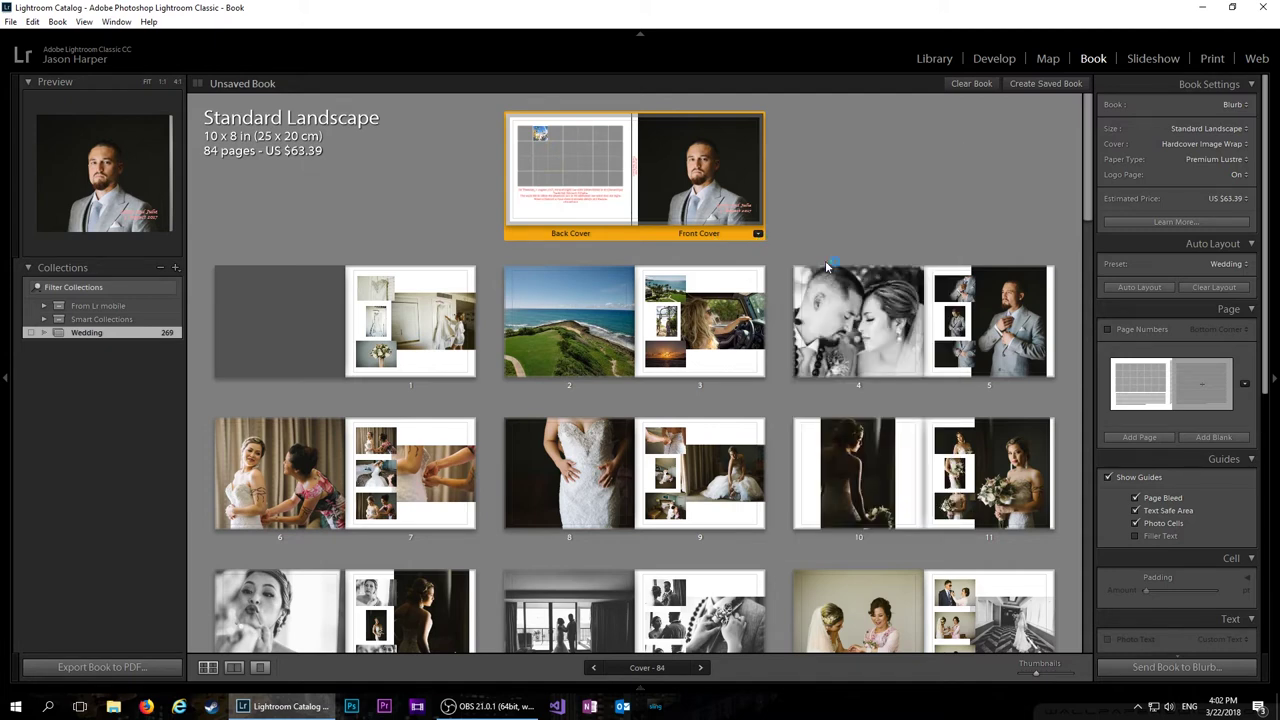
click(758, 233)
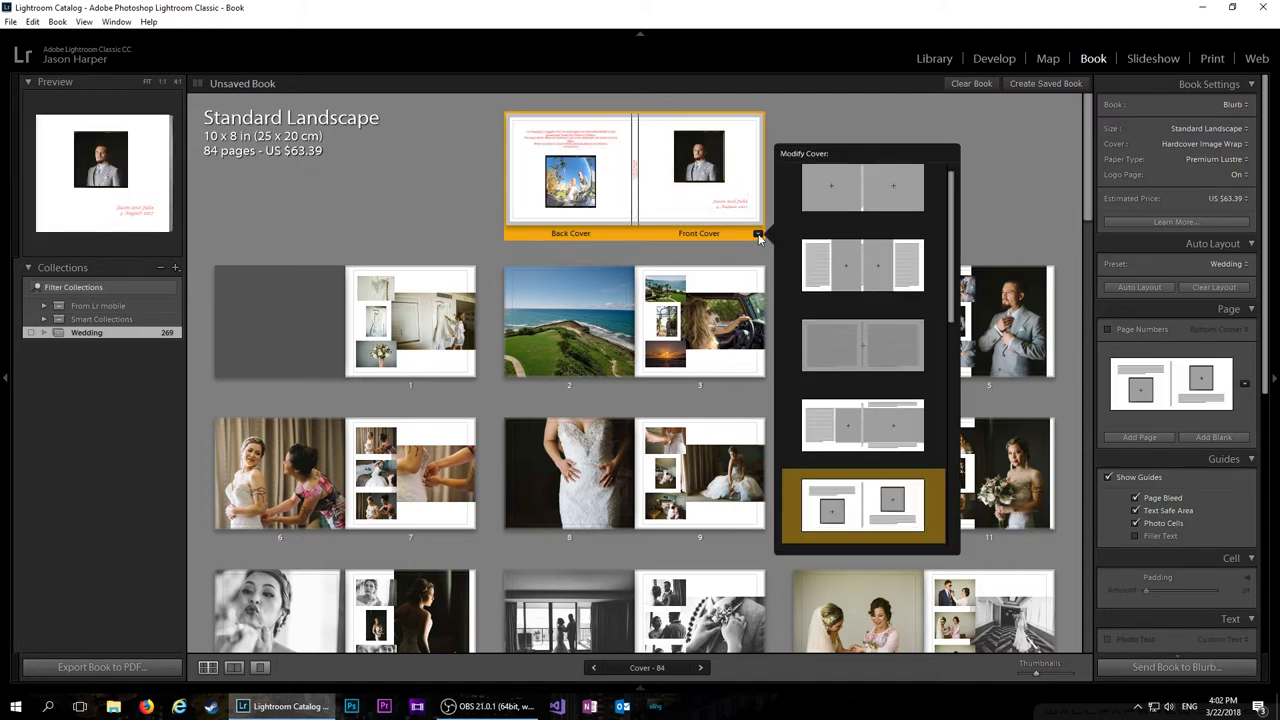
click(912, 263)
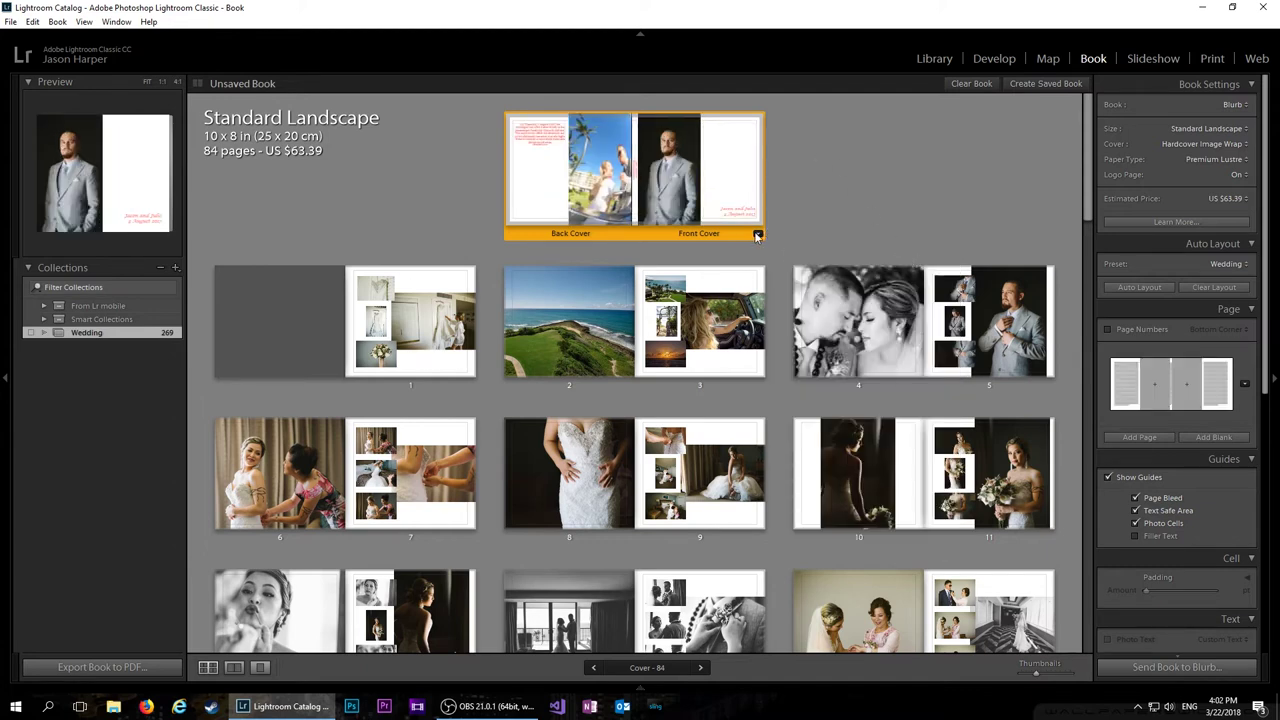
click(1018, 358)
Give page 5 the 4 Photos layout with one large portrait left and three small photos right
click(1049, 386)
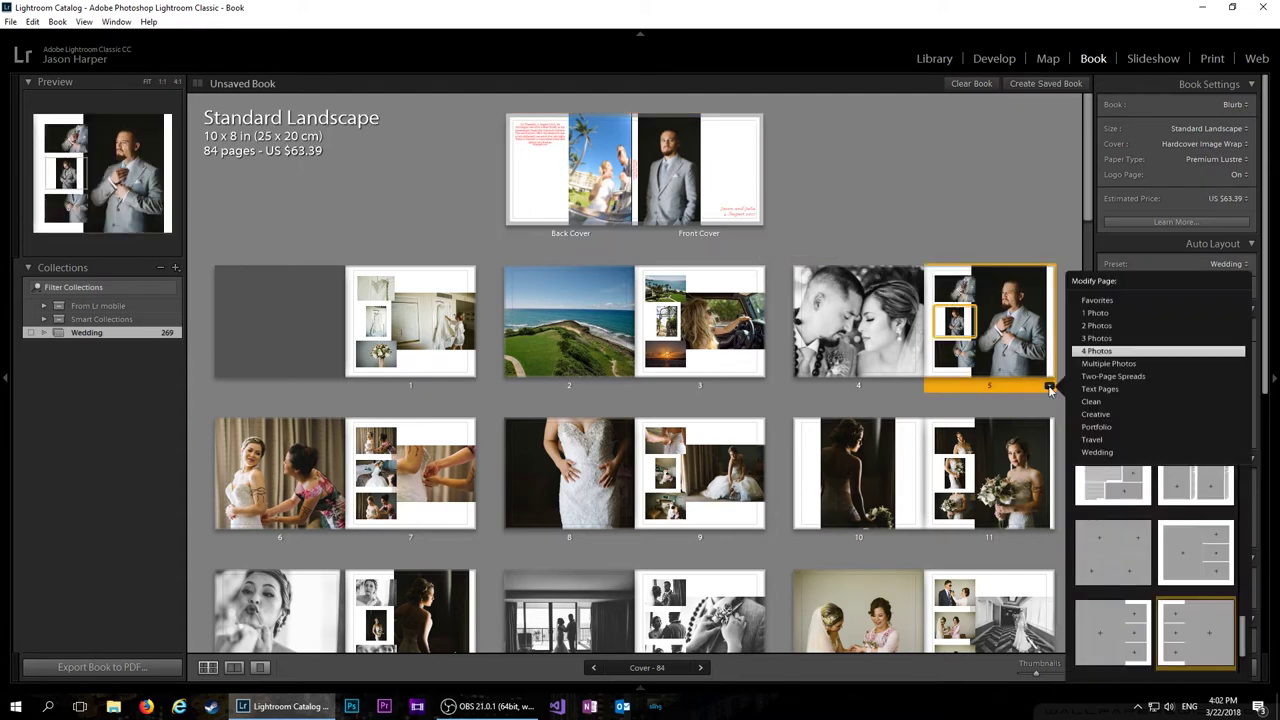
click(1049, 386)
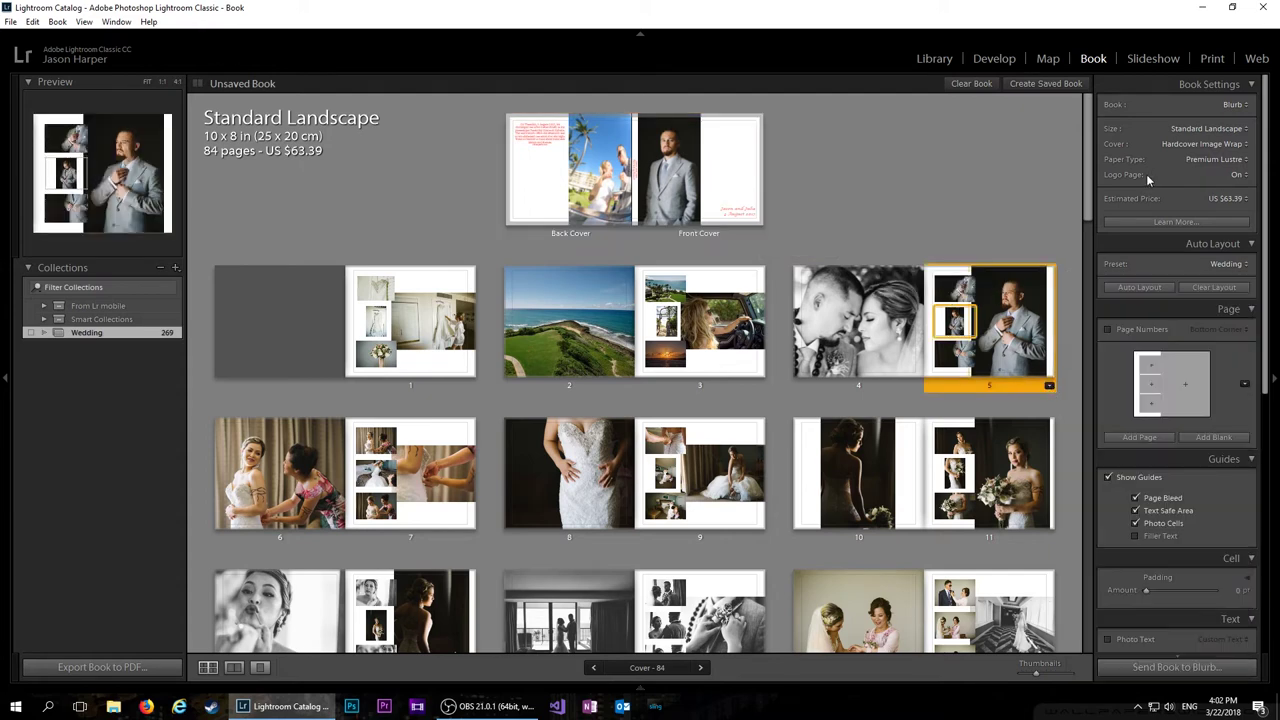
click(1049, 386)
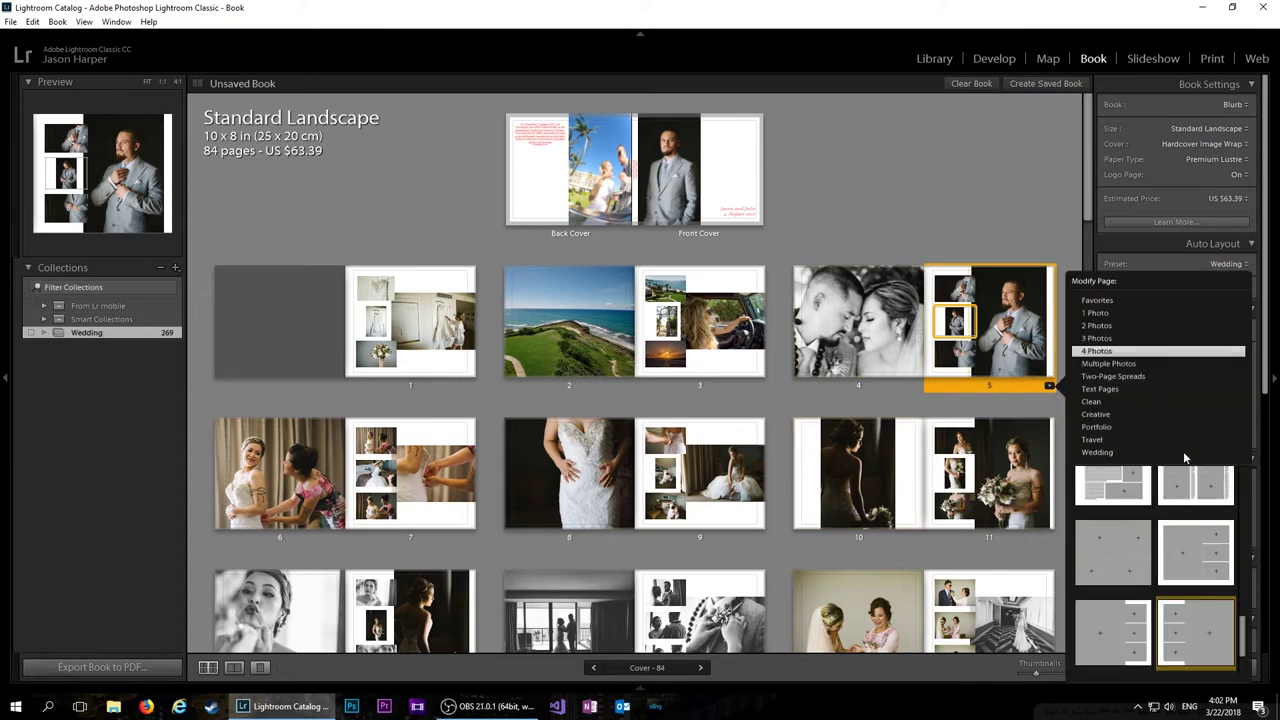
click(1185, 548)
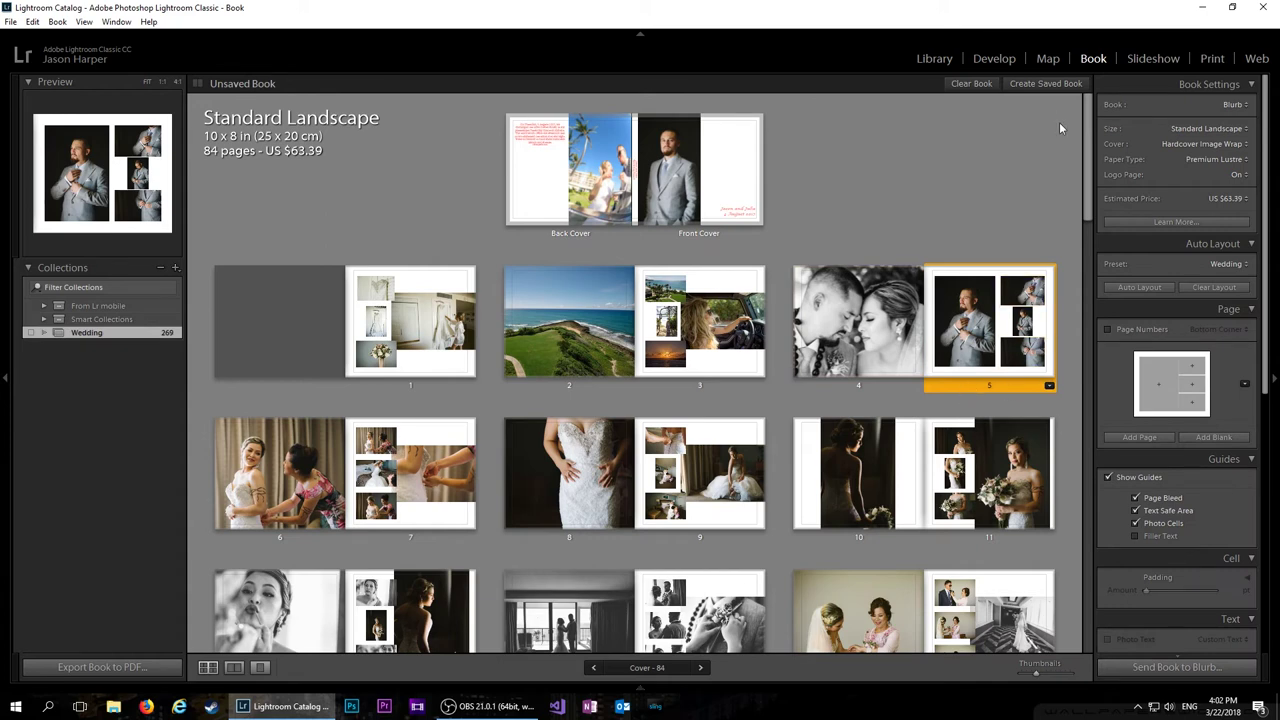
mouse_move(1088, 144)
mouse_down()
mouse_move(1083, 167)
mouse_move(1080, 137)
mouse_up()
click(1247, 134)
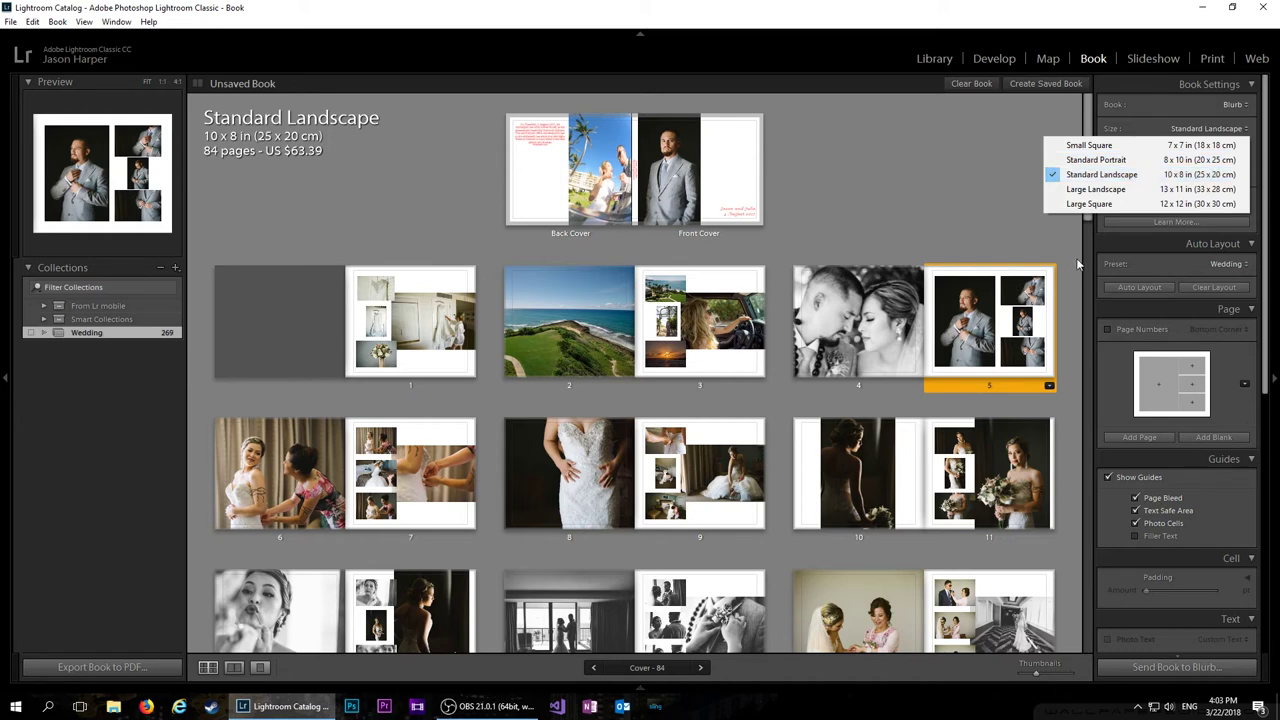
click(1094, 189)
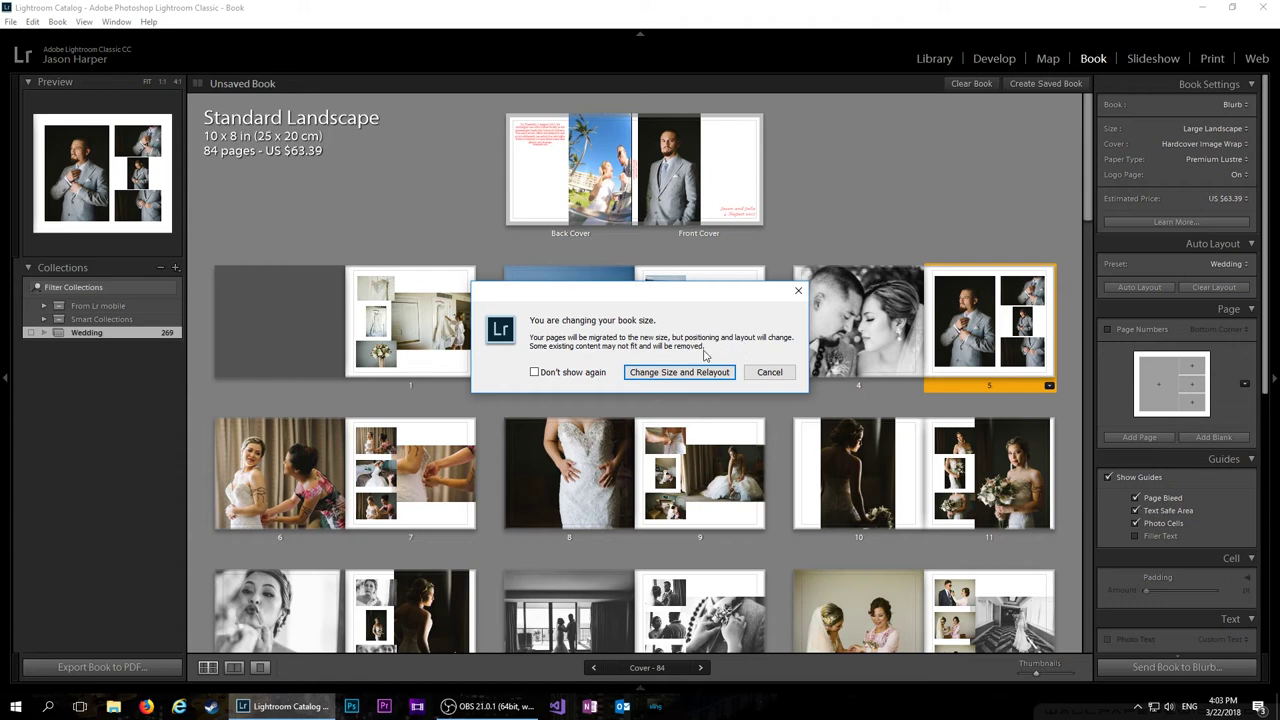
click(798, 293)
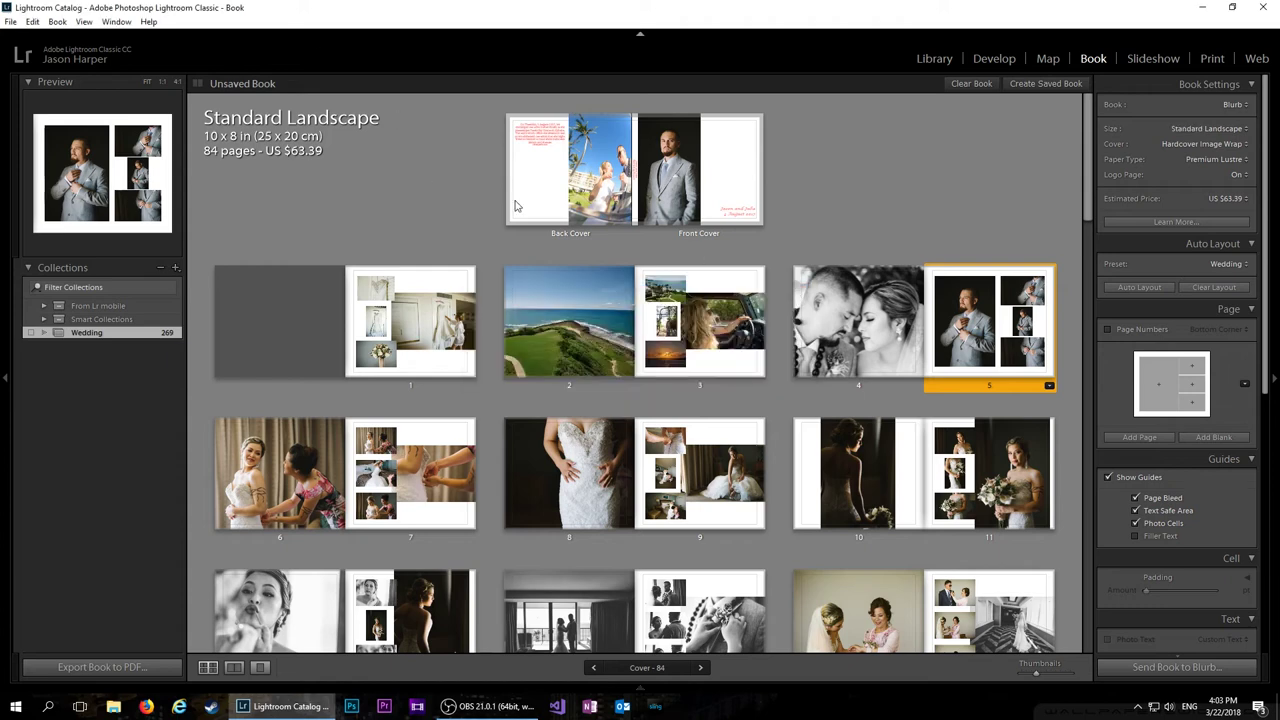
scroll(1146, 403, down, 3)
click(1135, 386)
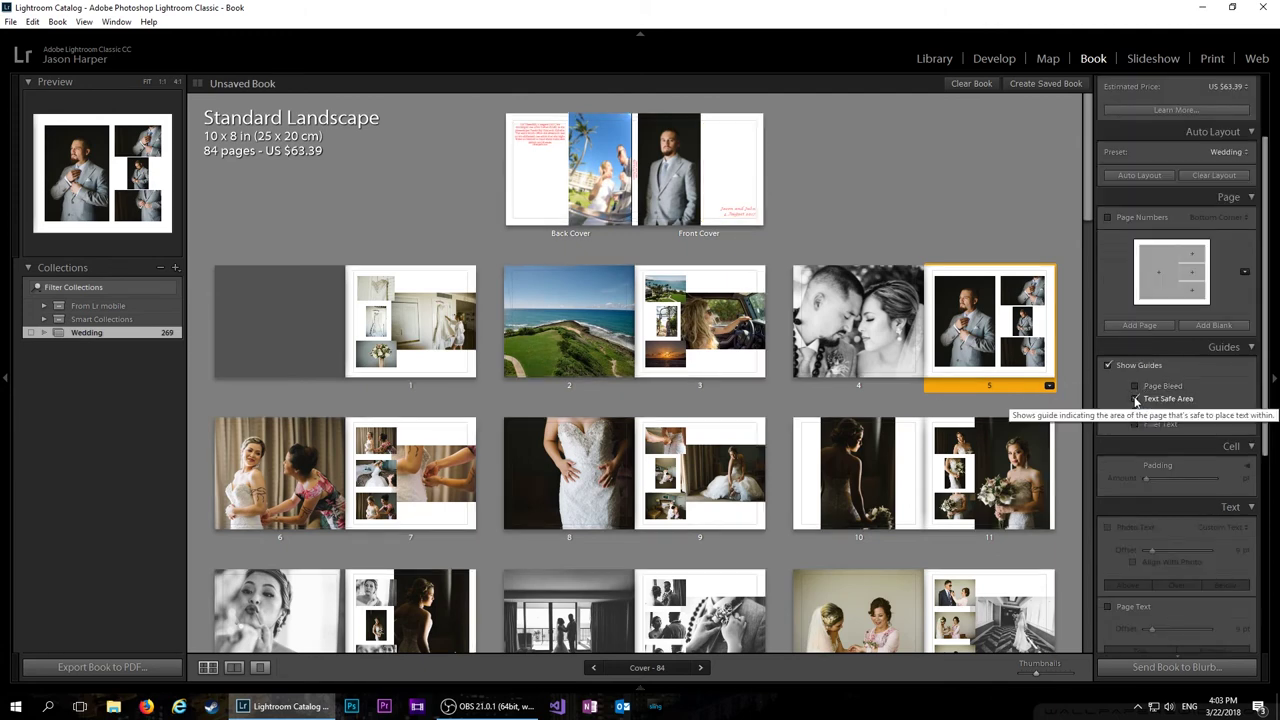
click(1136, 412)
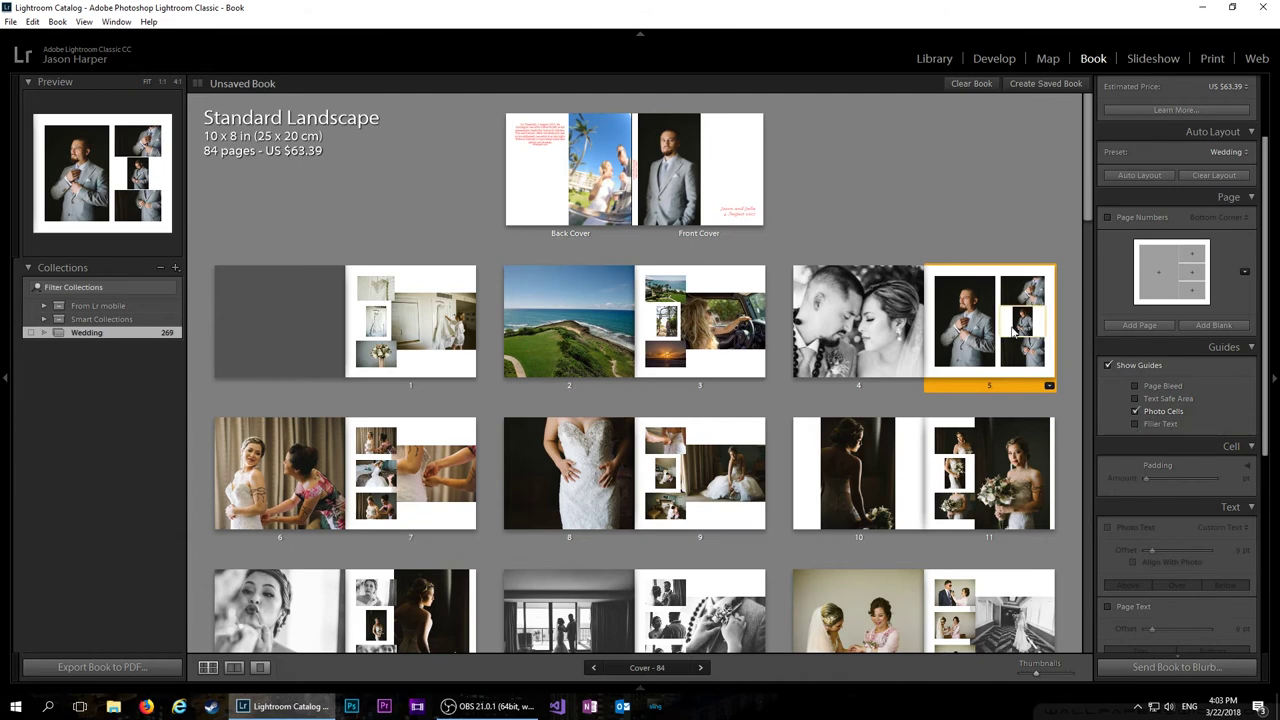
click(1135, 399)
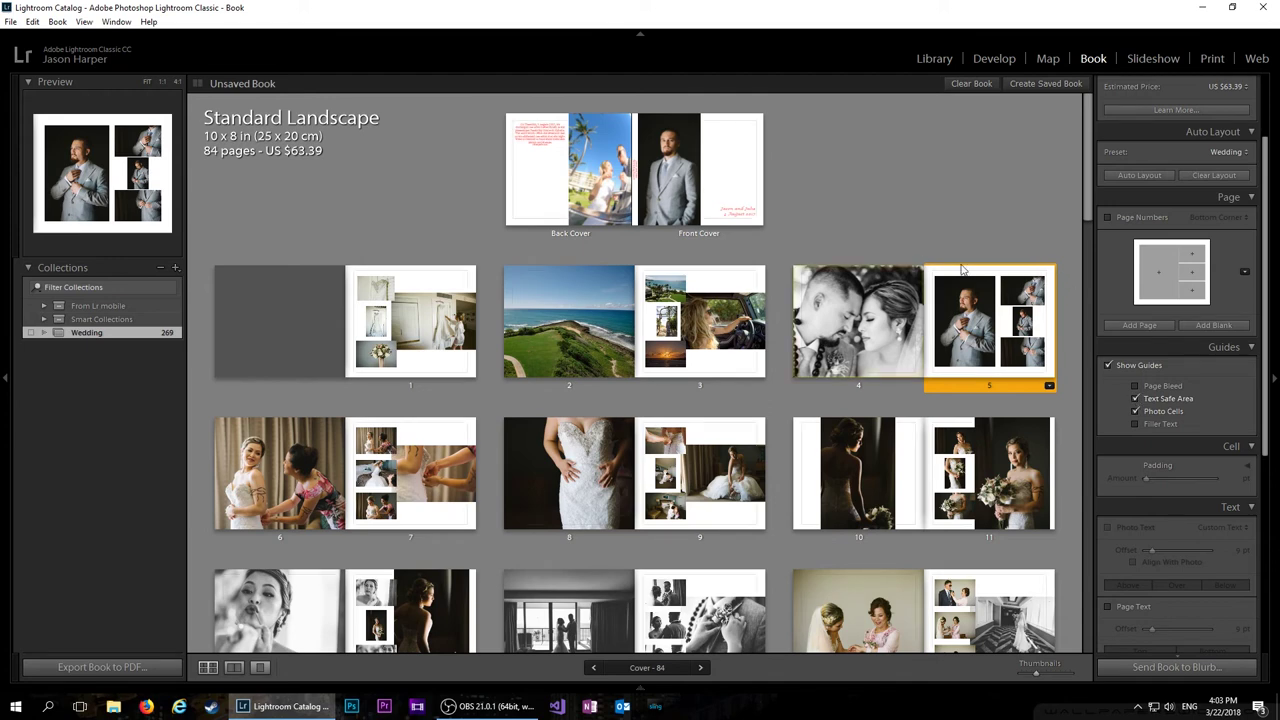
click(1135, 386)
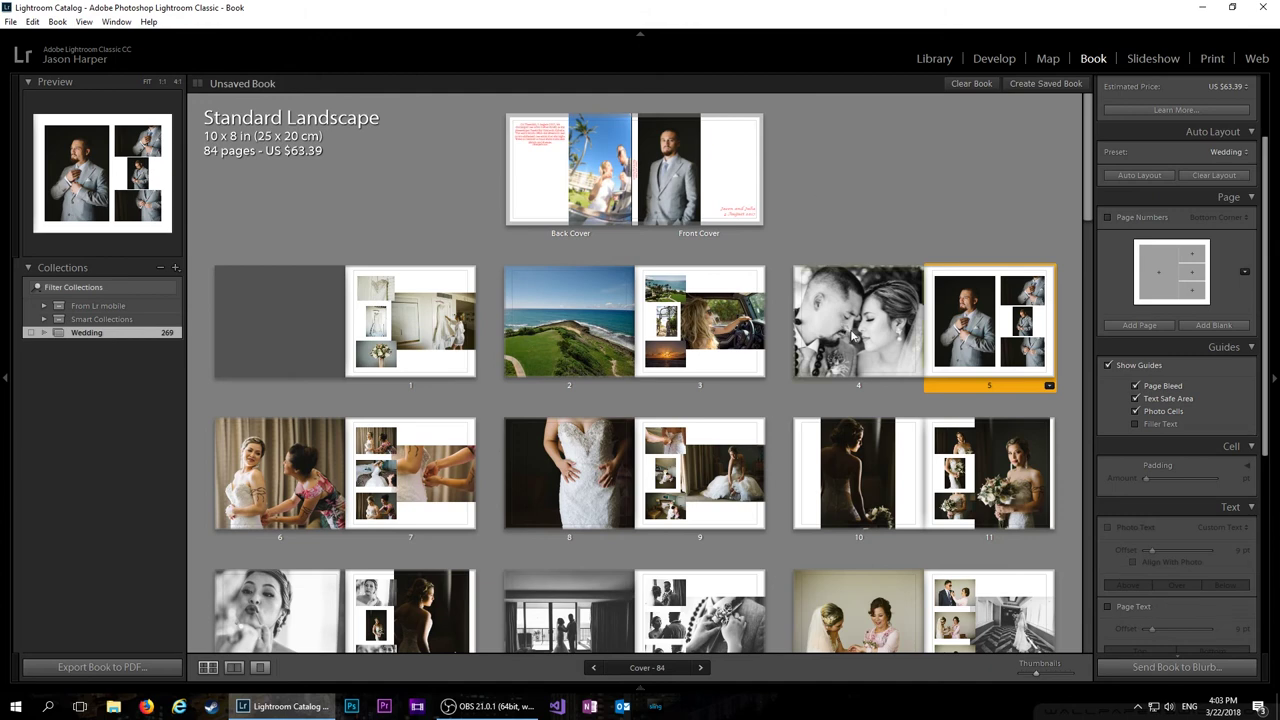
click(83, 22)
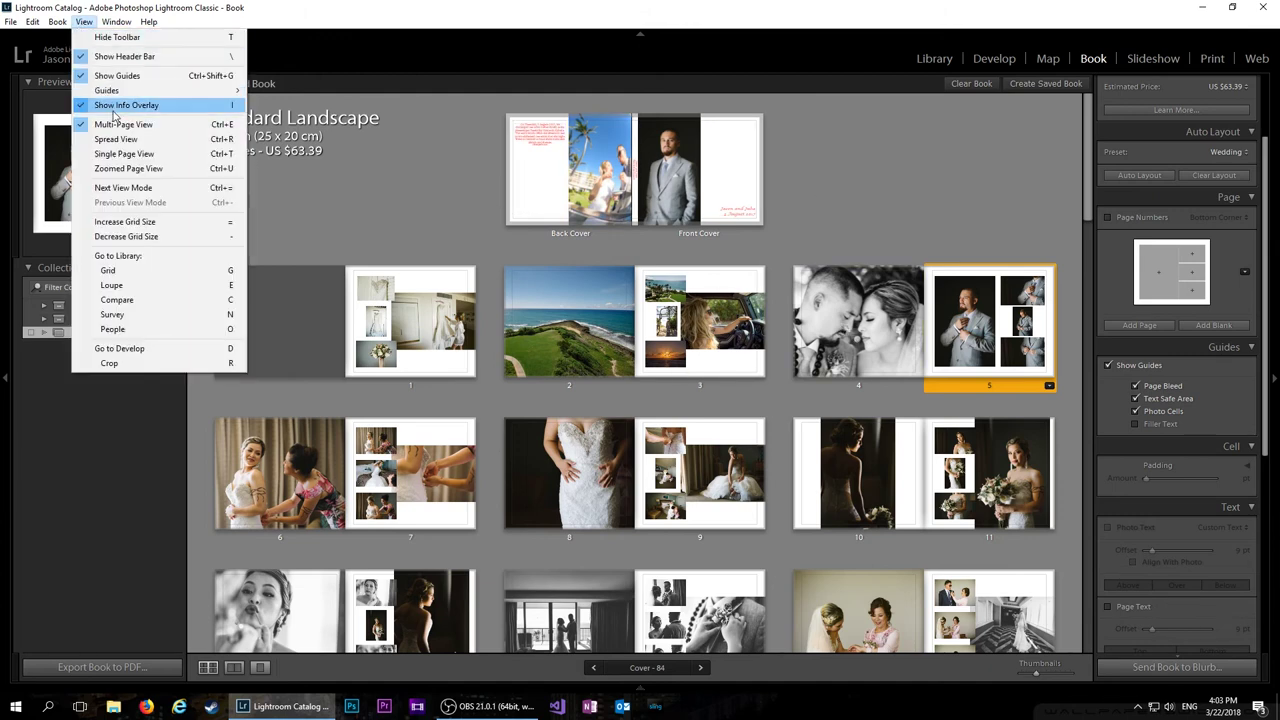
click(118, 139)
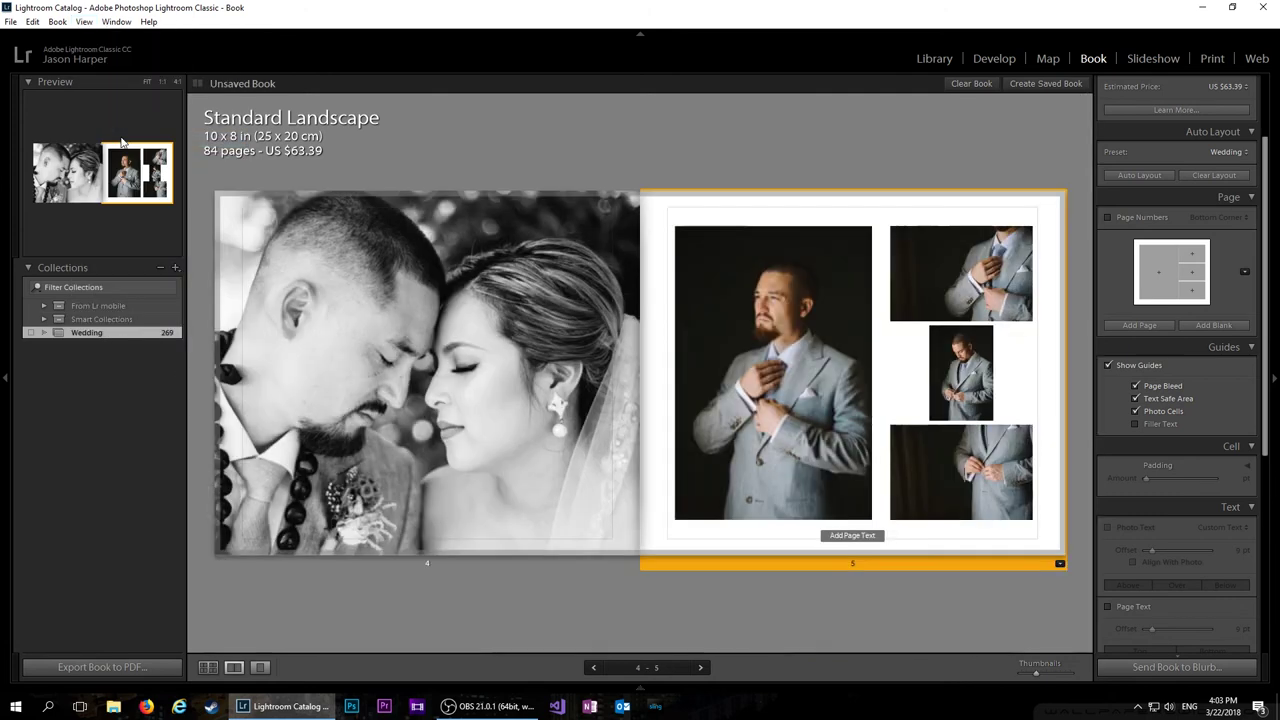
click(84, 22)
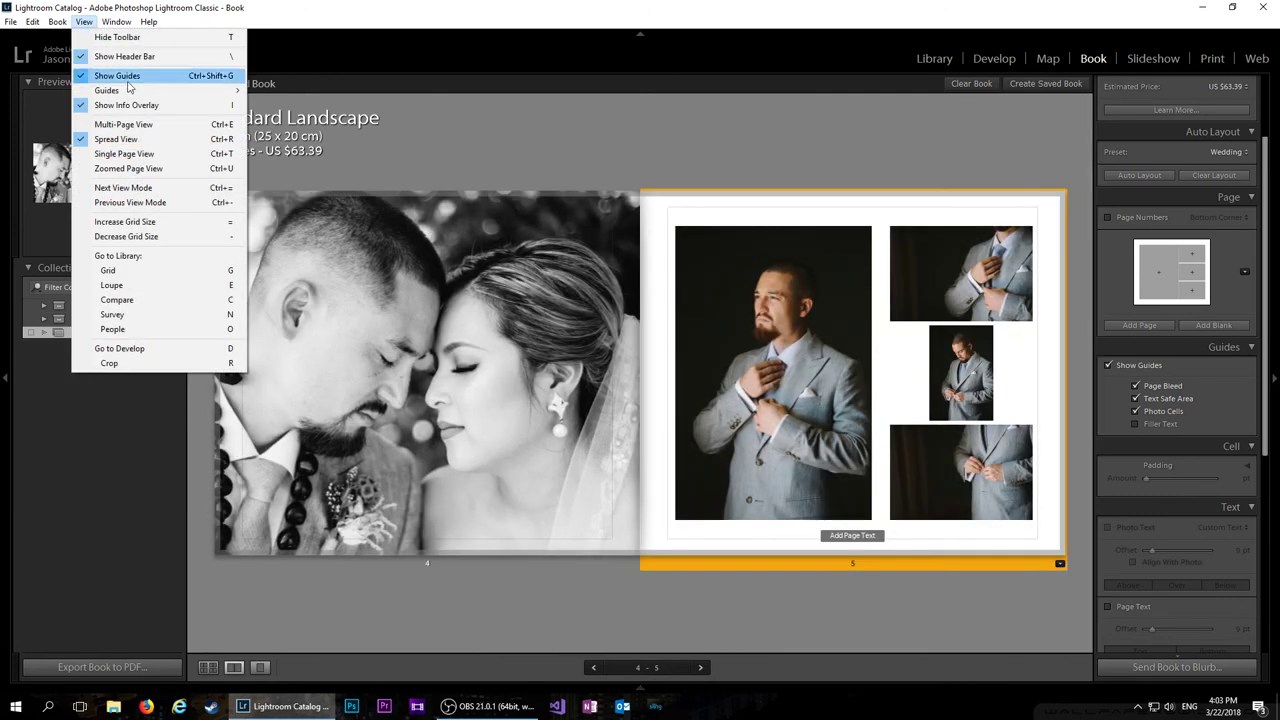
click(125, 157)
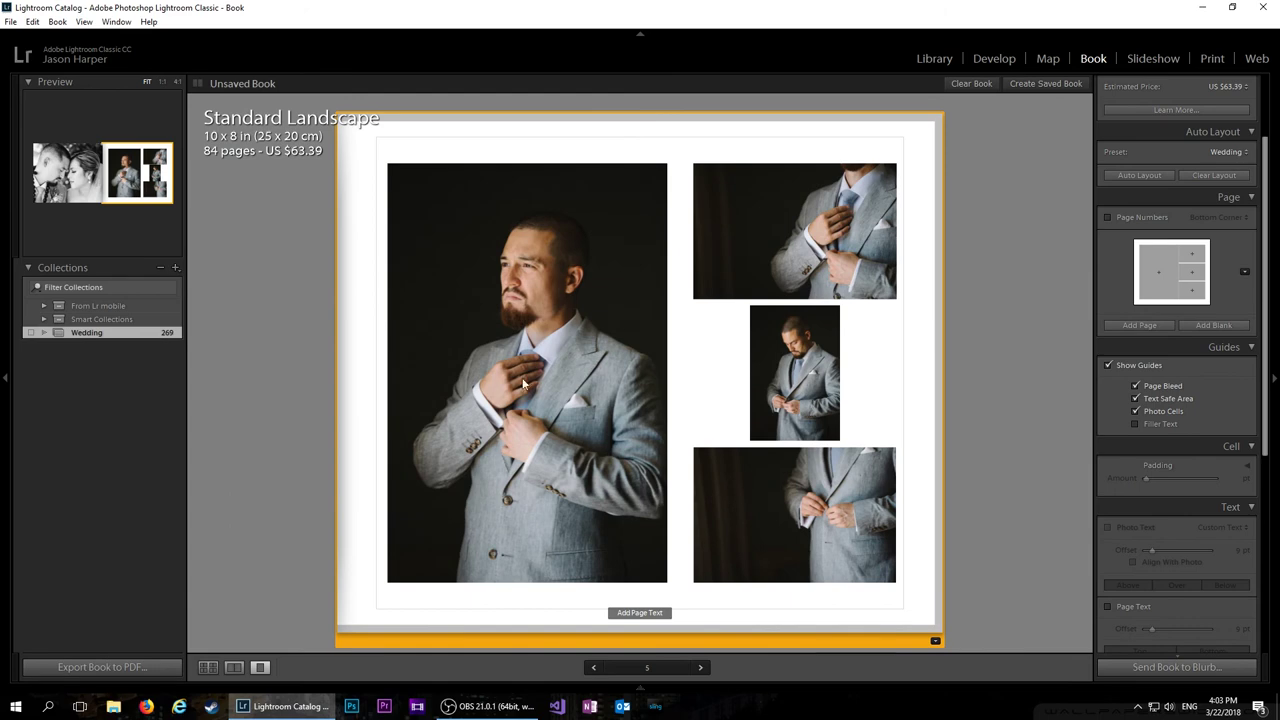
click(84, 22)
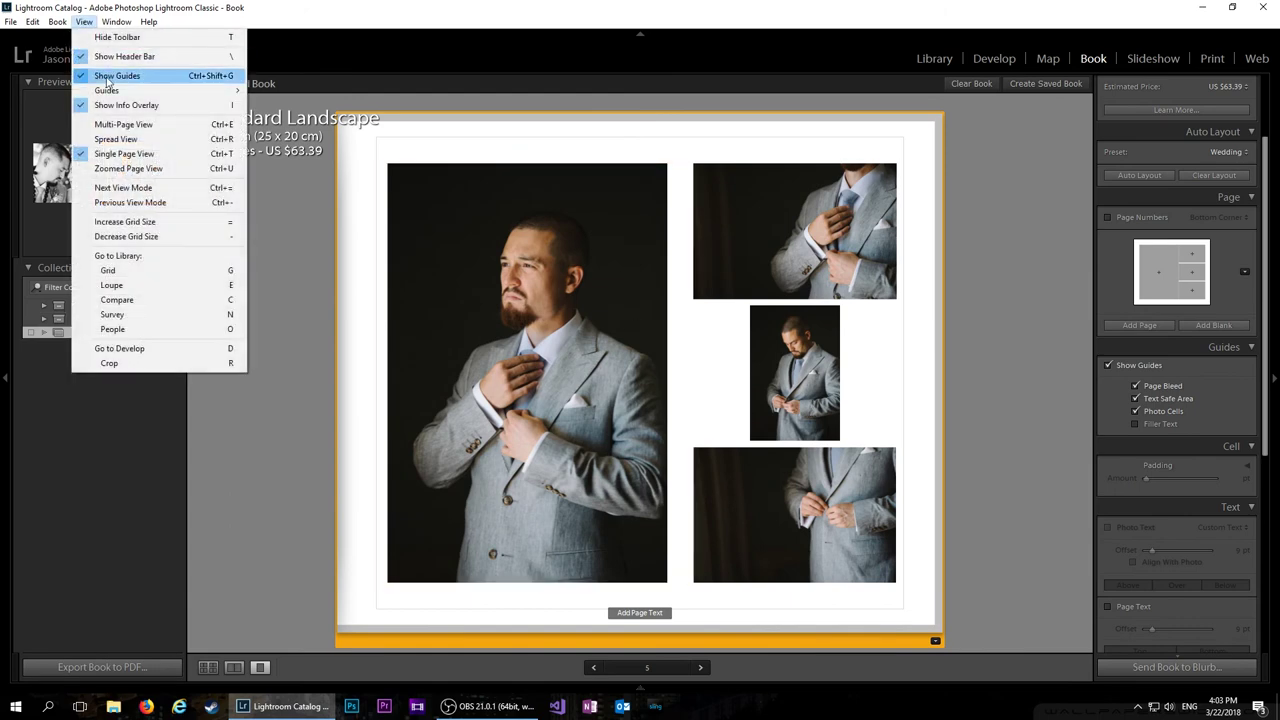
click(128, 168)
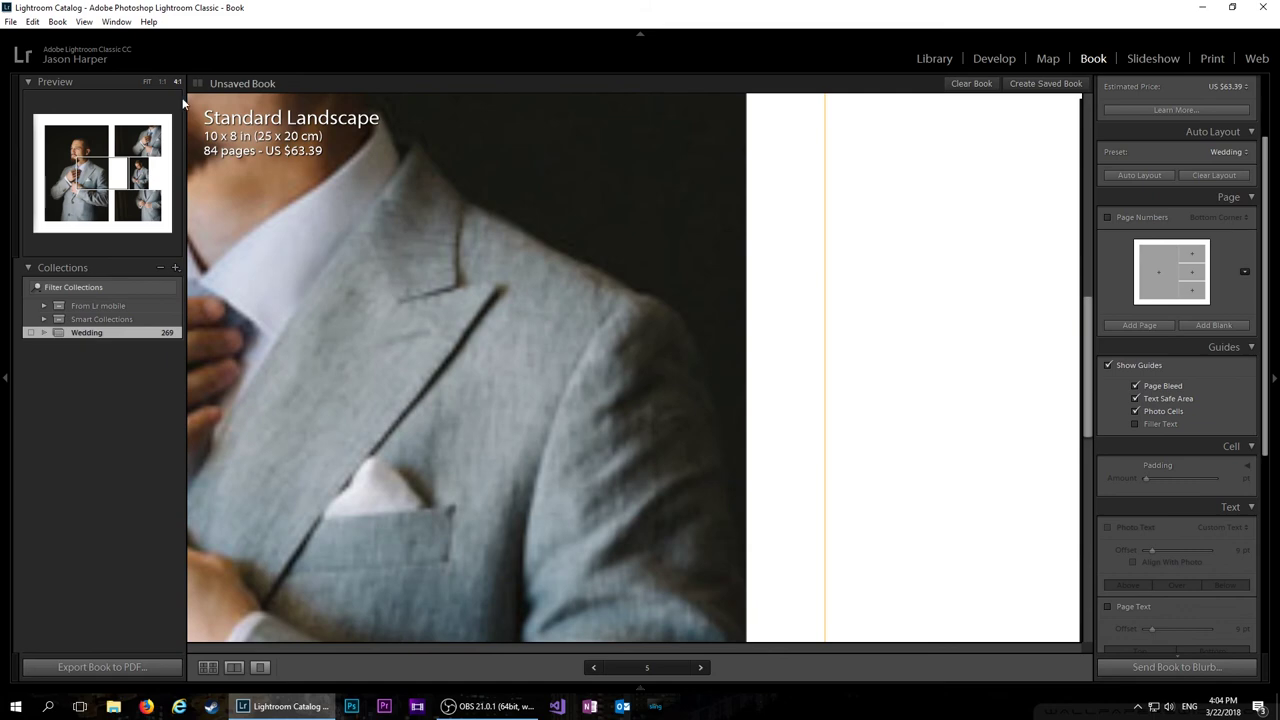
click(84, 22)
click(129, 125)
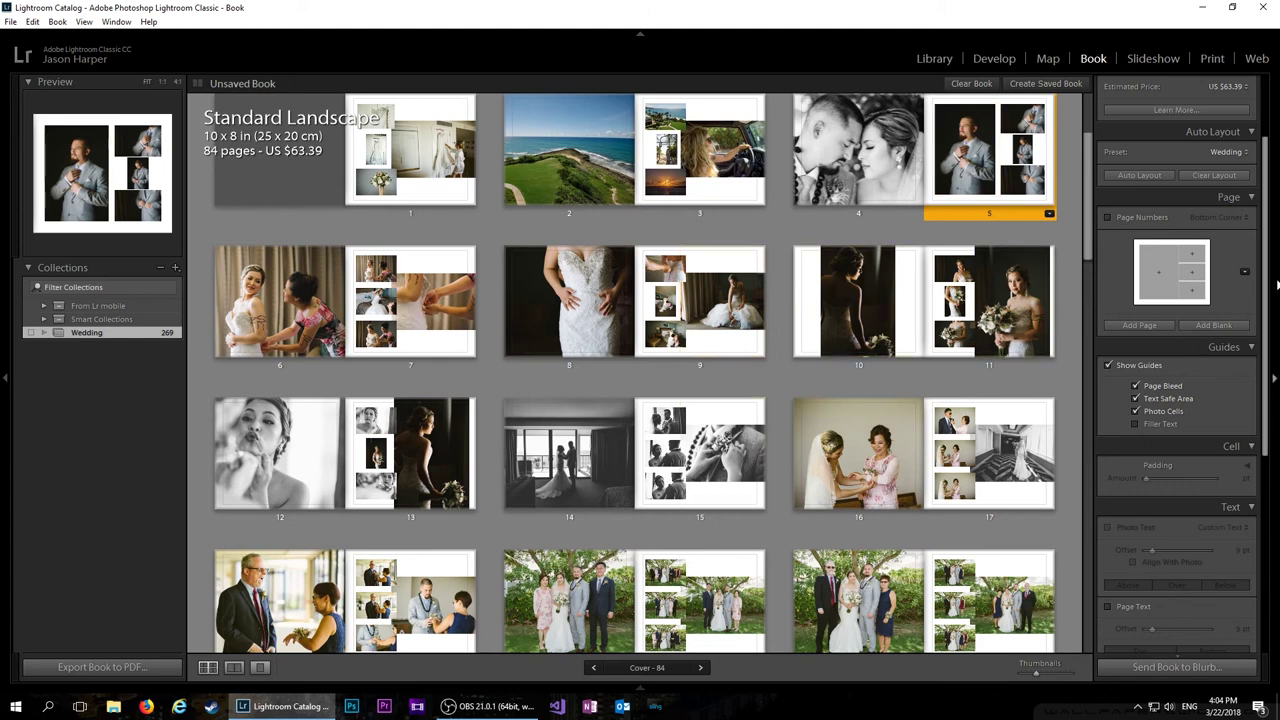
drag(1270, 273, 1265, 495)
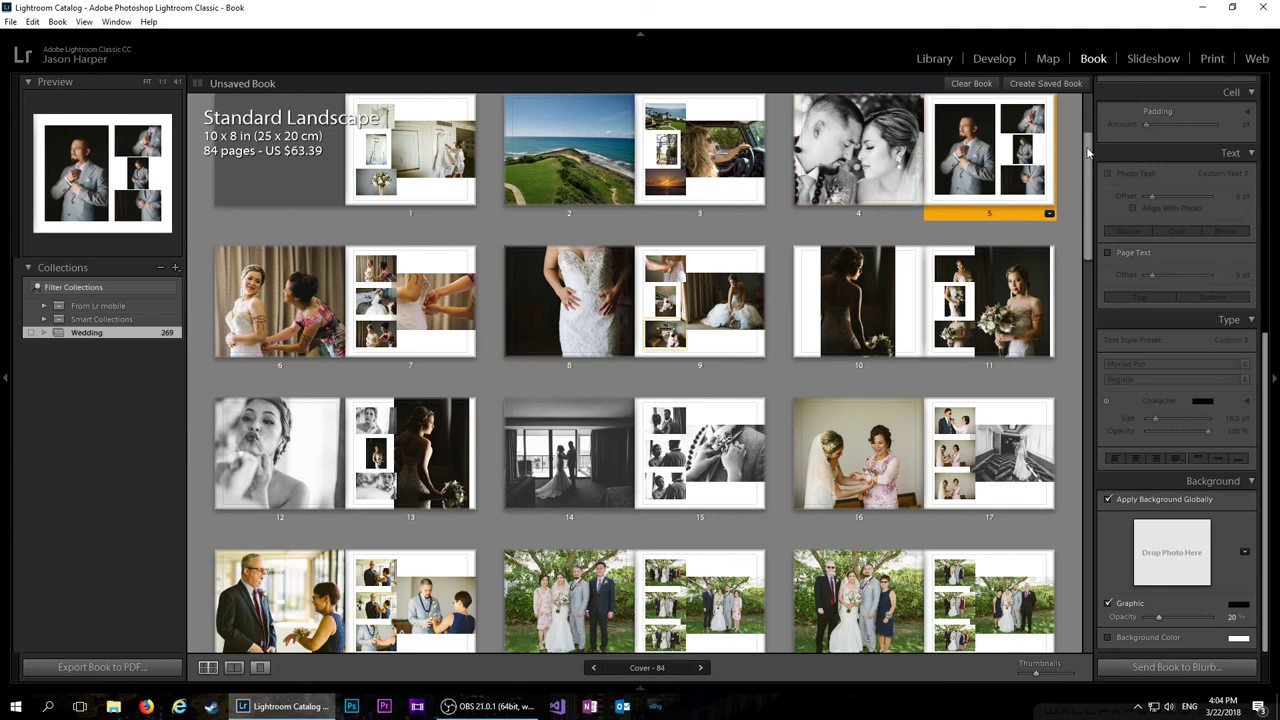
scroll(1087, 160, up, 2)
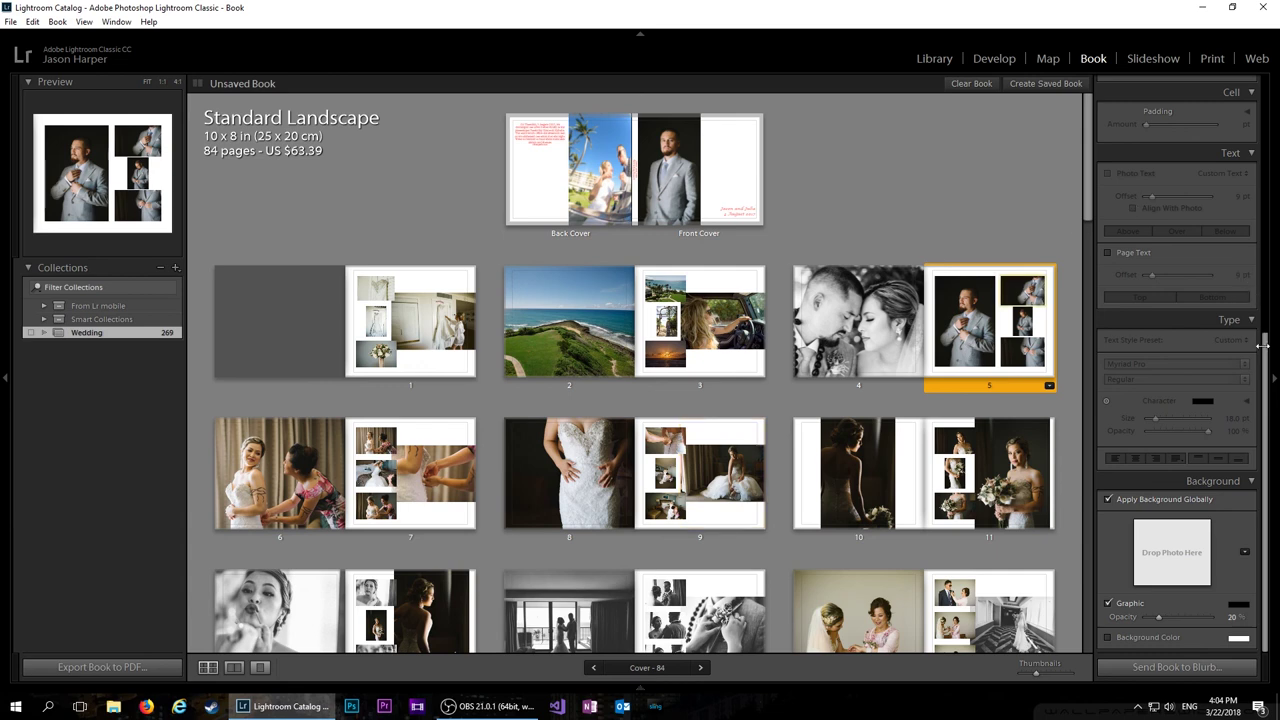
drag(1264, 345, 1265, 102)
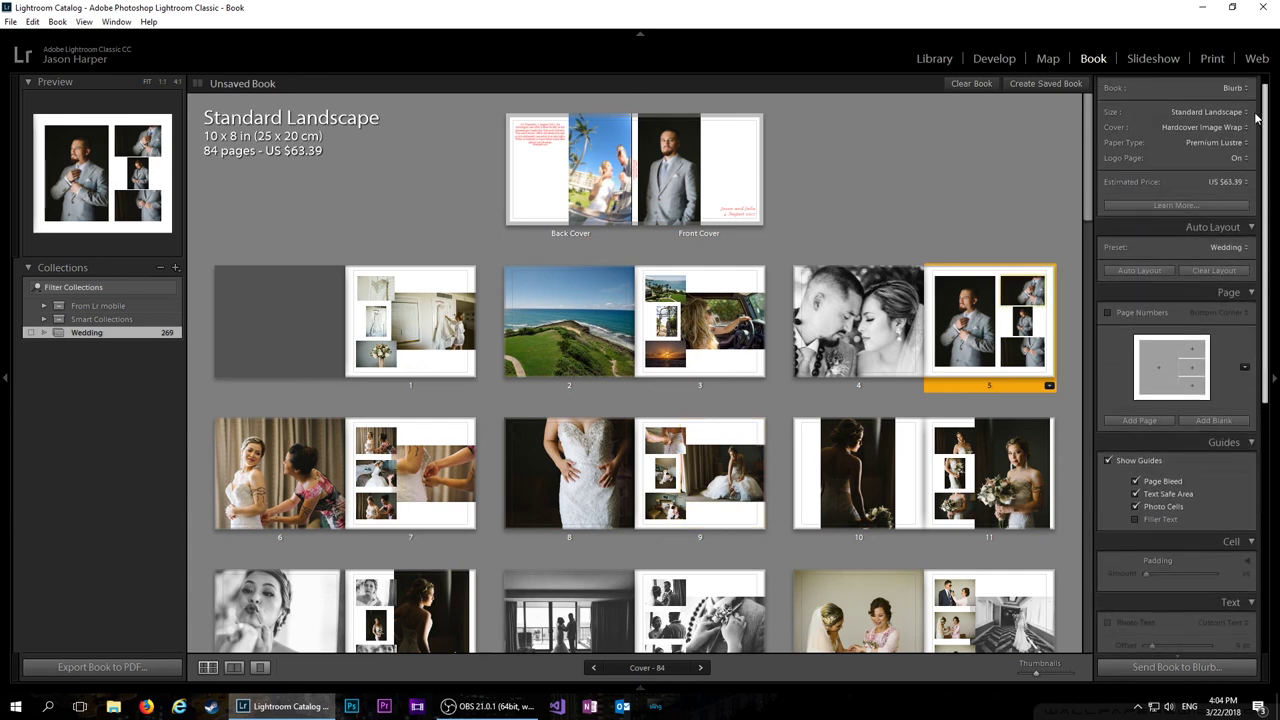